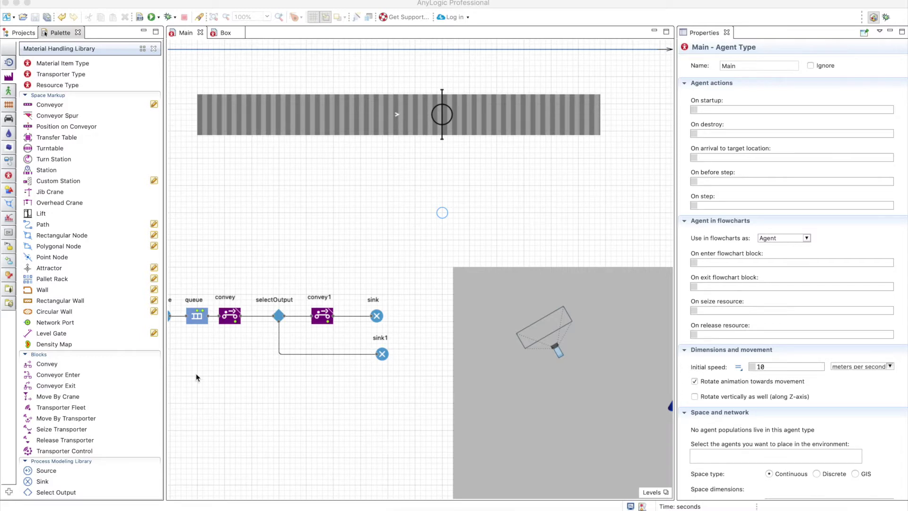
Pick out the Jib Crane and Overhead Crane elements in the Material Handling palette
click(47, 193)
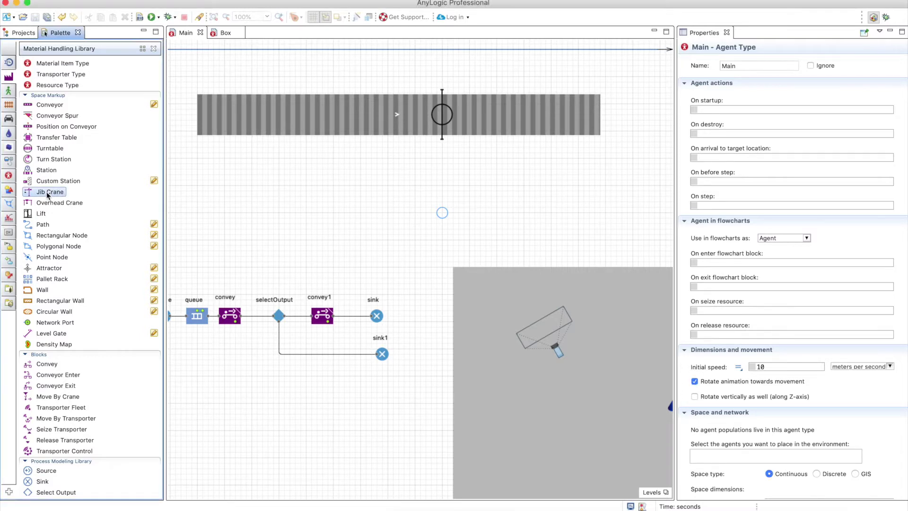
click(52, 203)
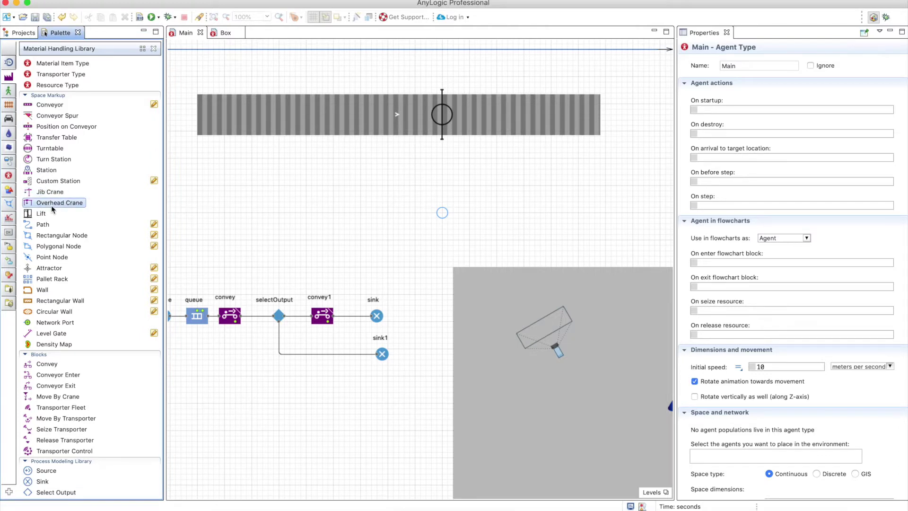
scroll(330, 328, left, 3)
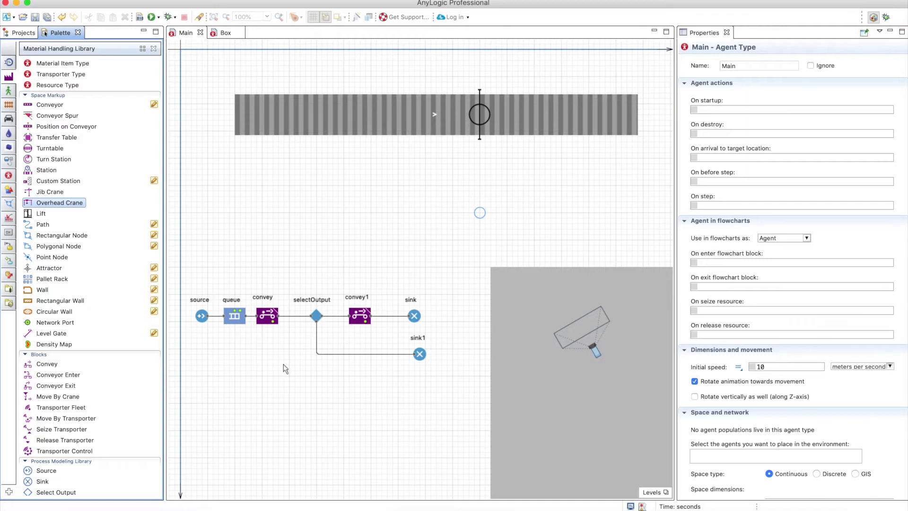
In the Box agent, review the remove variable's randomTrue(0.5) value and the box shape, then return to Main
click(225, 32)
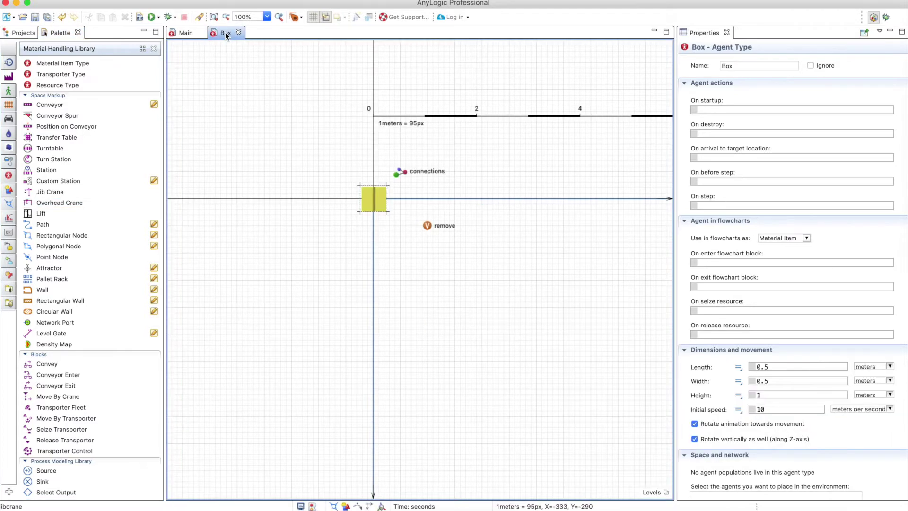
click(429, 229)
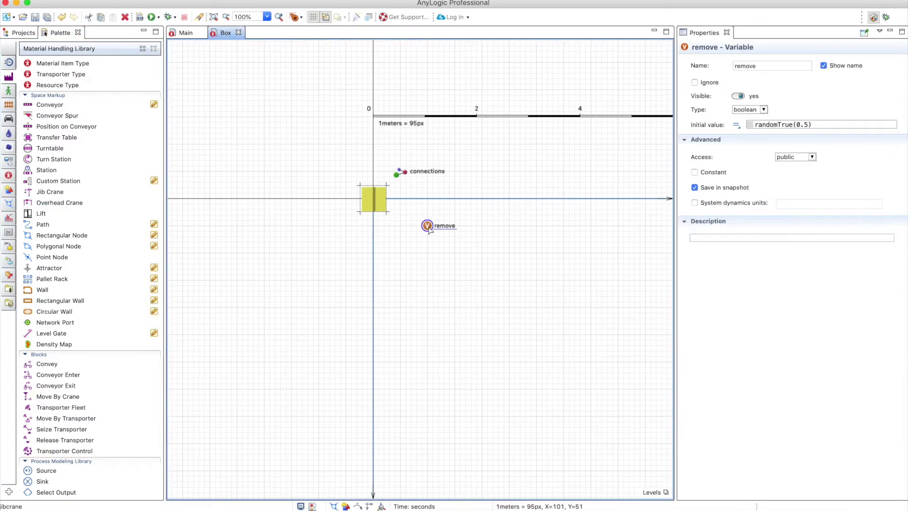
click(767, 127)
triple_click(767, 126)
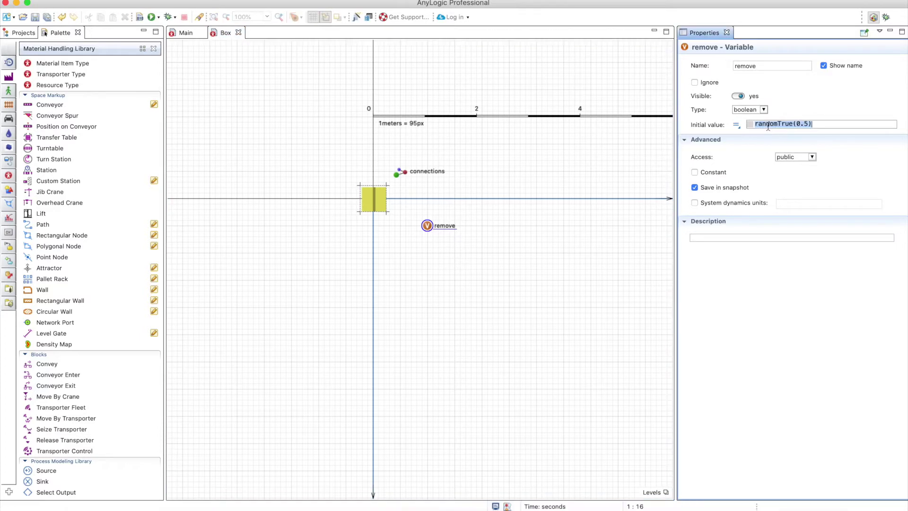
click(768, 127)
click(383, 208)
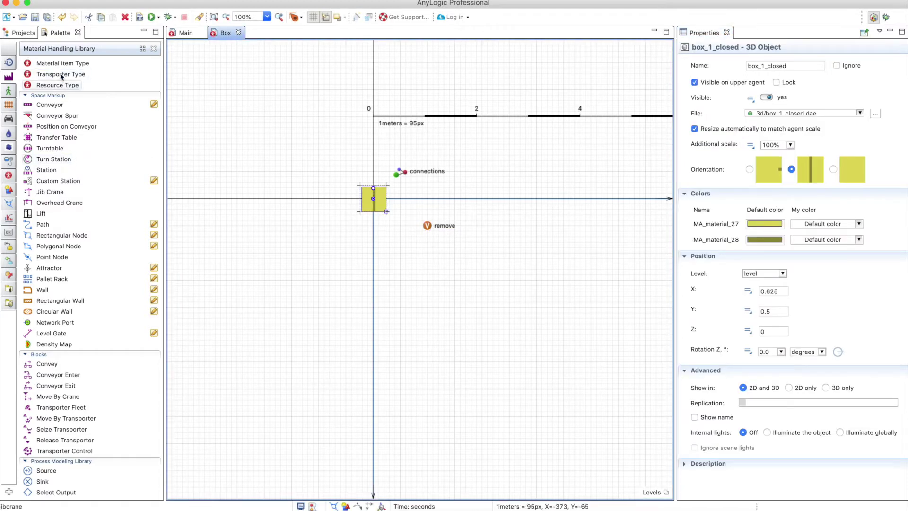
click(185, 33)
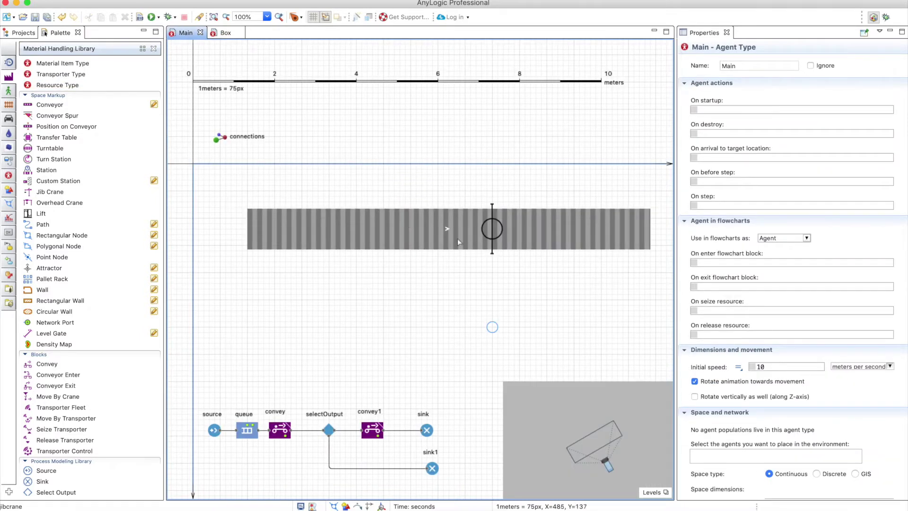
scroll(458, 241, down, 5)
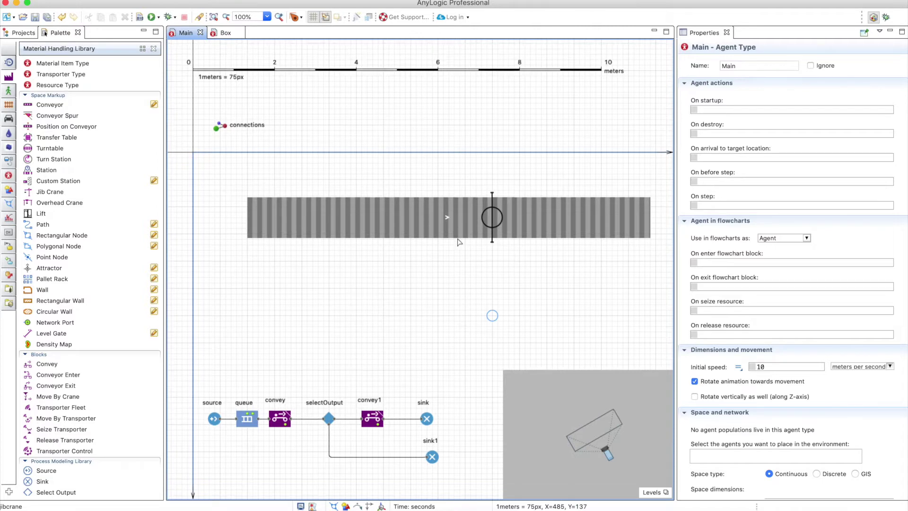
scroll(458, 242, right, 2)
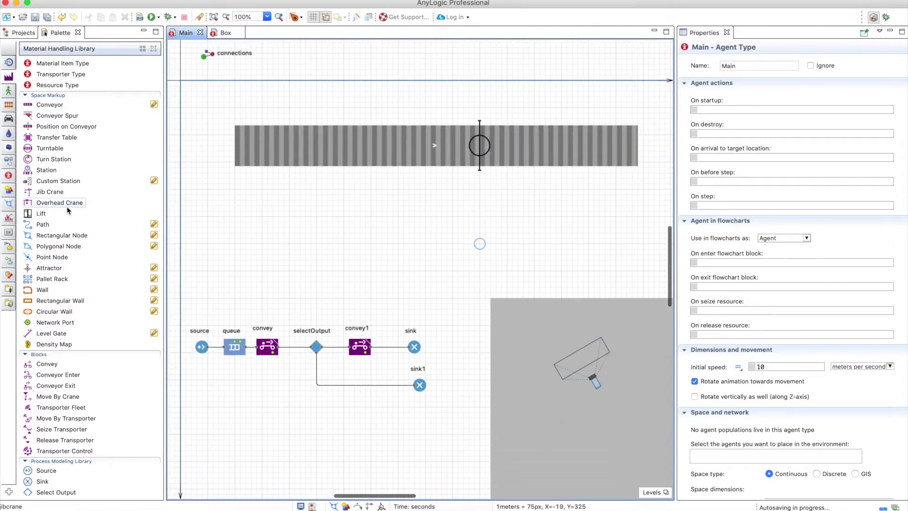
mouse_move(46, 194)
mouse_down()
mouse_move(372, 208)
mouse_move(452, 253)
mouse_up()
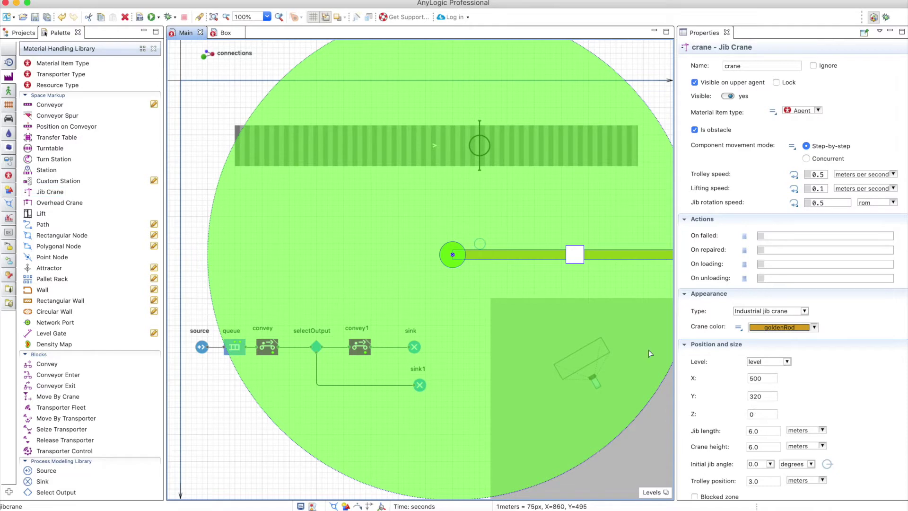
Set the jib crane's crane height to 2 and its jib length to 2
scroll(737, 358, down, 3)
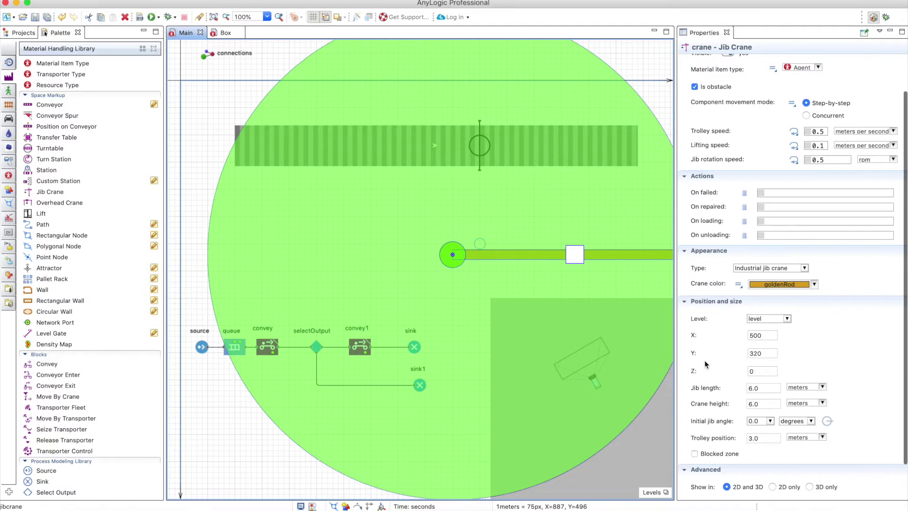
click(750, 404)
text(2)
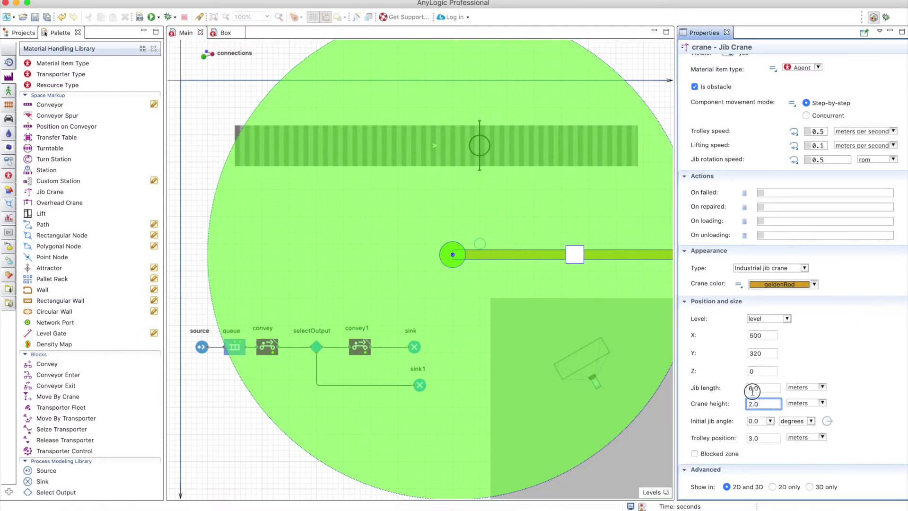
click(746, 389)
key(Delete)
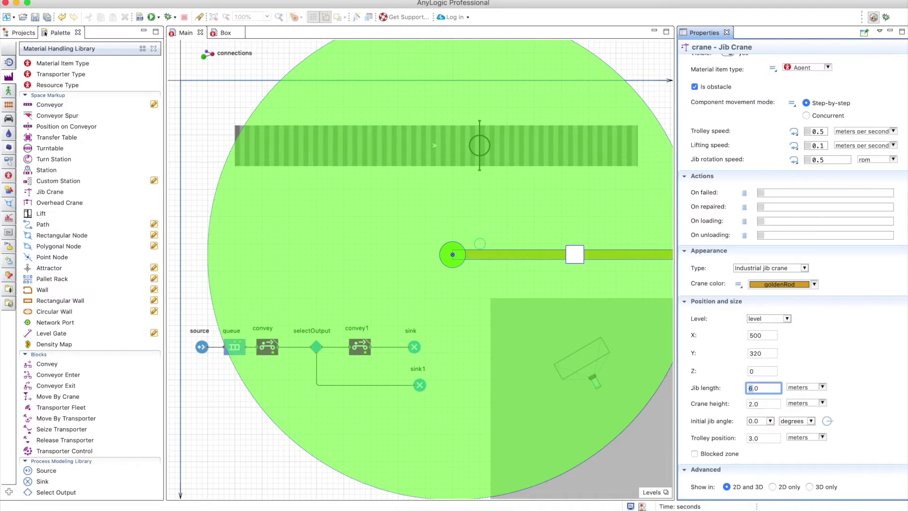
text(2)
key(Return)
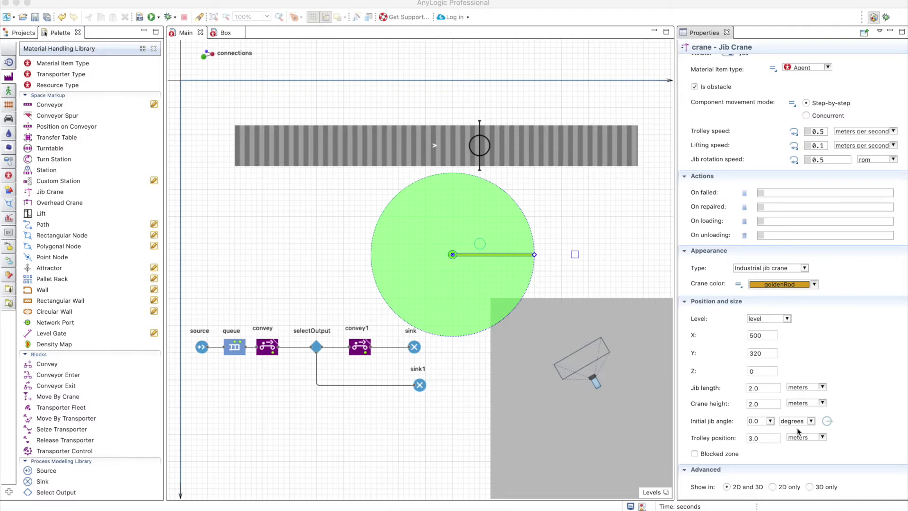
Set the crane's trolley position to 1.0 and enable its blocked zone
click(763, 438)
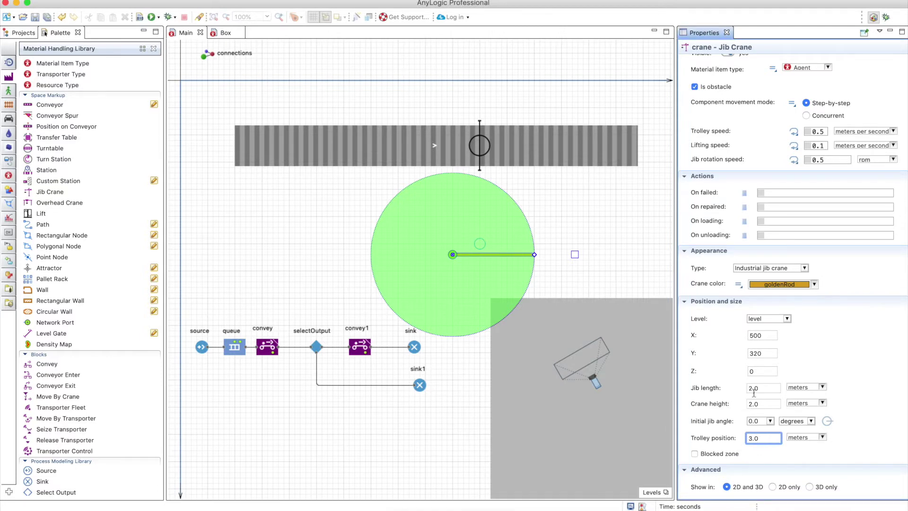
double_click(752, 438)
text(1.0)
click(760, 403)
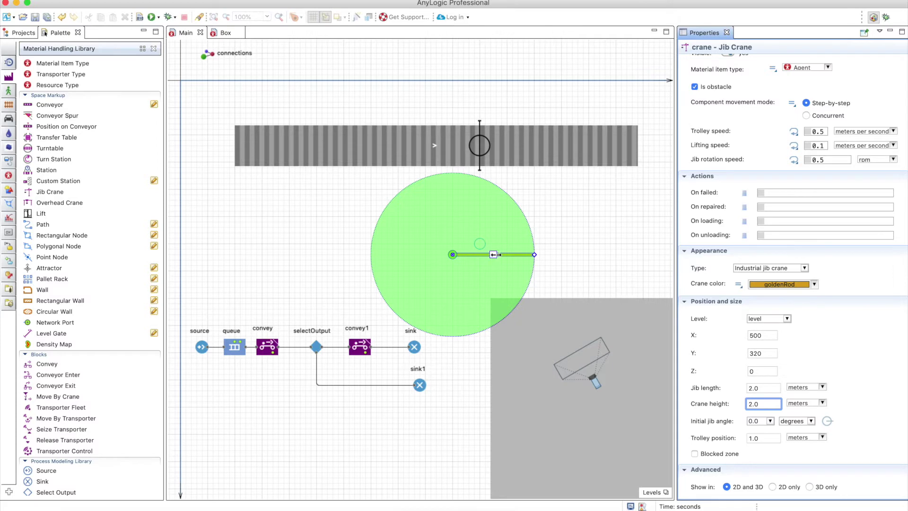
click(695, 453)
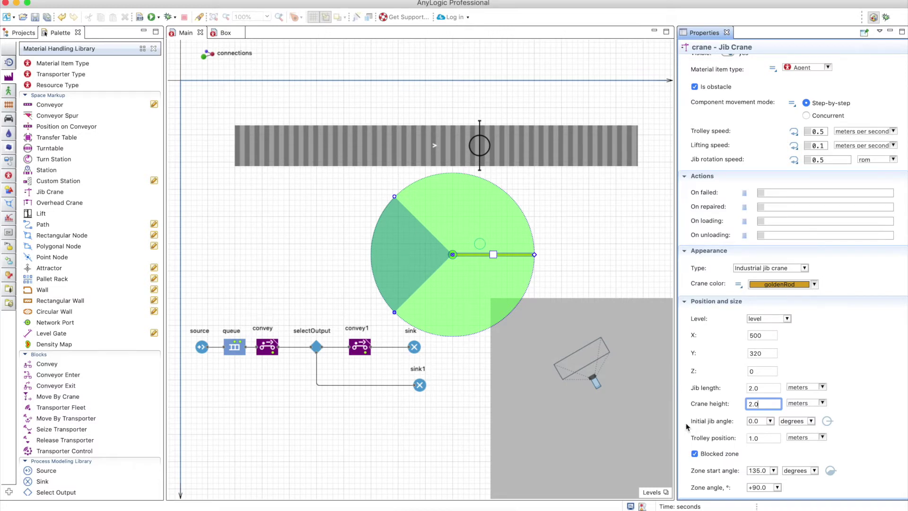
scroll(694, 428, down, 1)
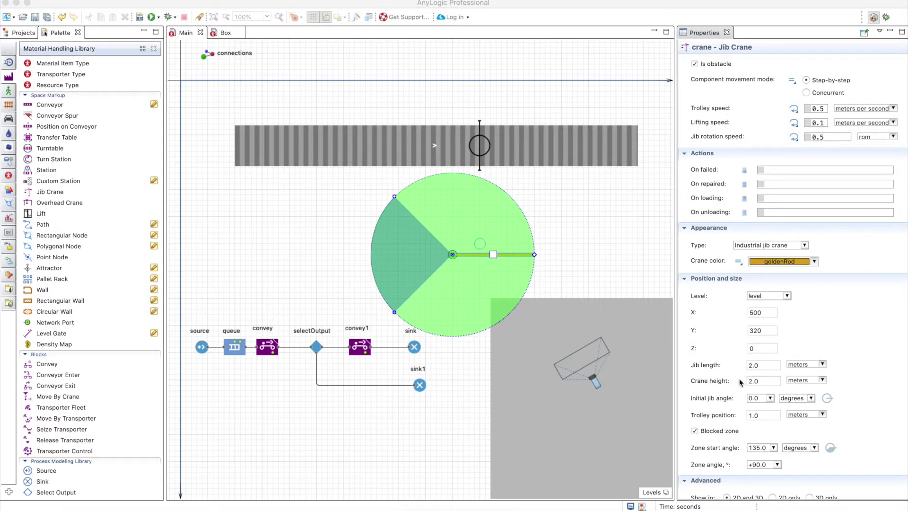
click(774, 447)
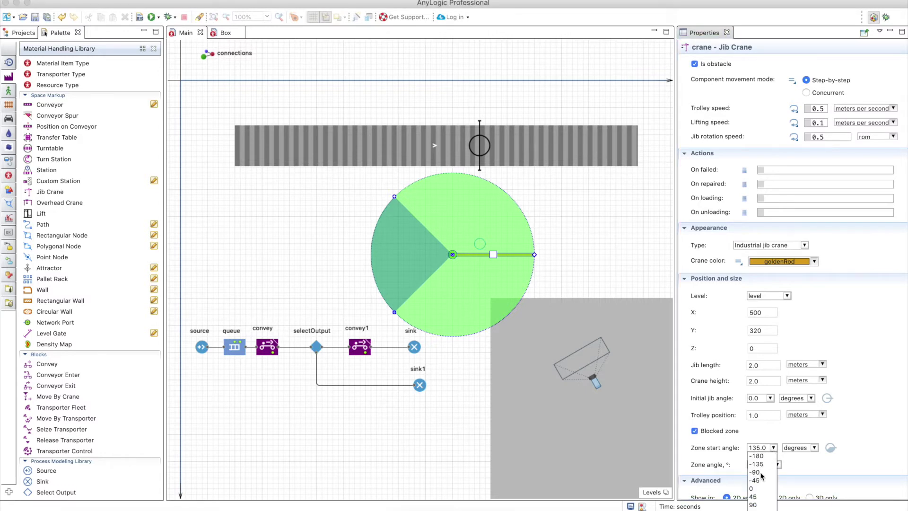
click(755, 489)
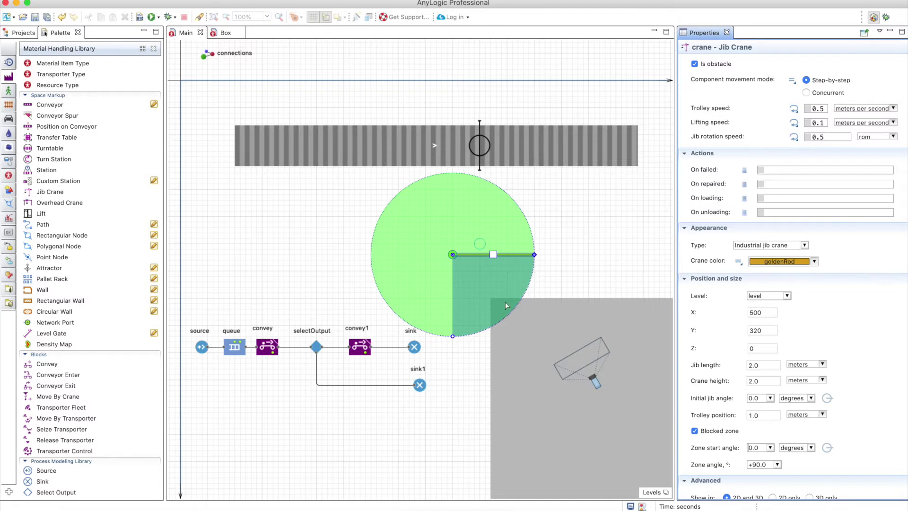
click(770, 448)
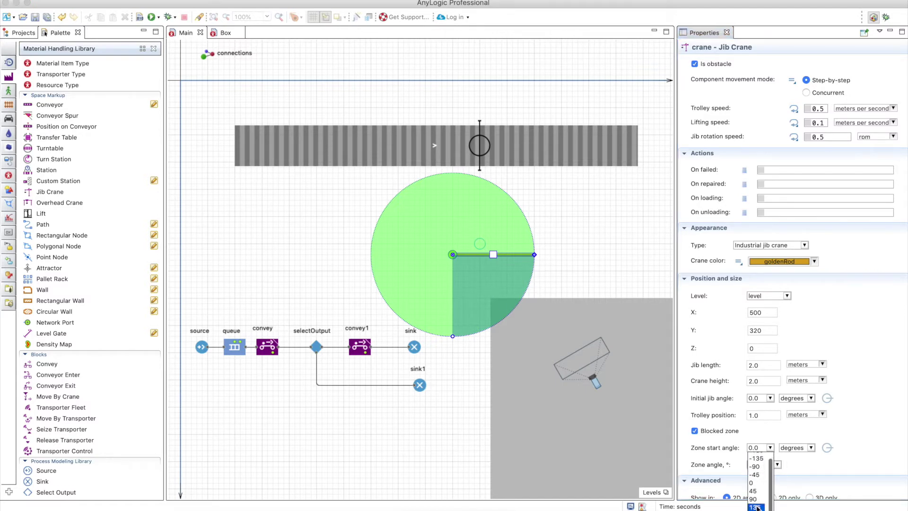
click(756, 507)
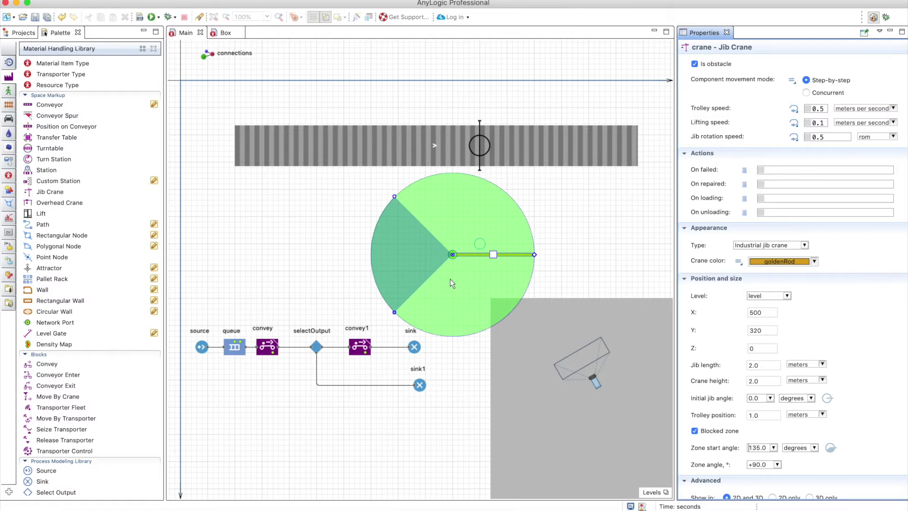
drag(453, 255, 464, 196)
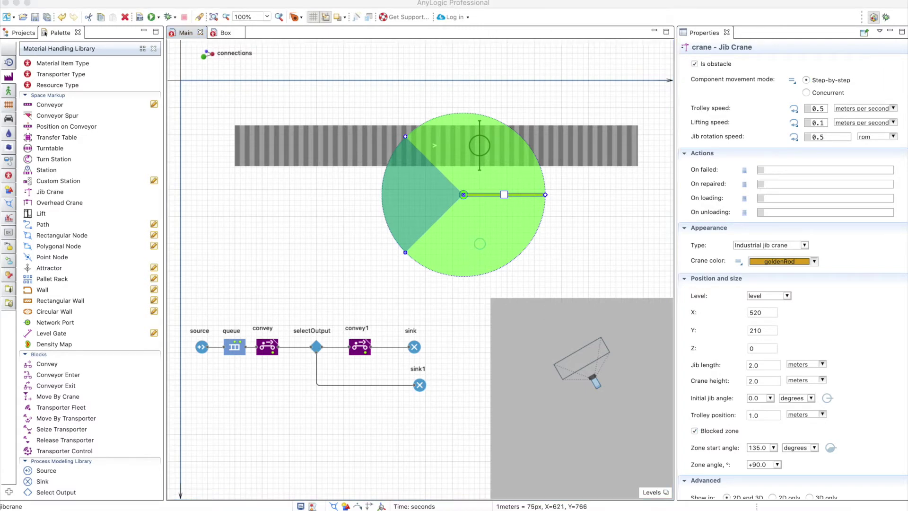
Pan around the crane on the diagram and bring up the crane type options
scroll(354, 398, right, 3)
scroll(354, 398, down, 1)
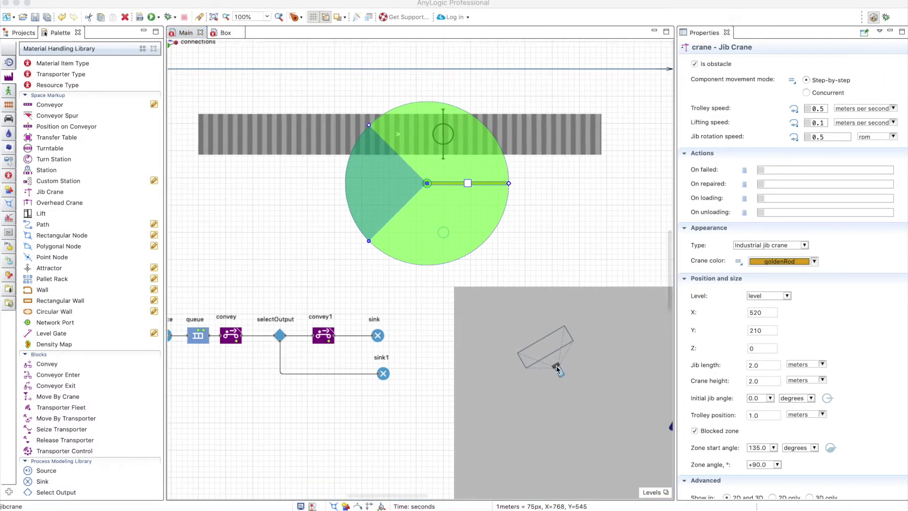
scroll(563, 372, down, 6)
scroll(563, 372, right, 4)
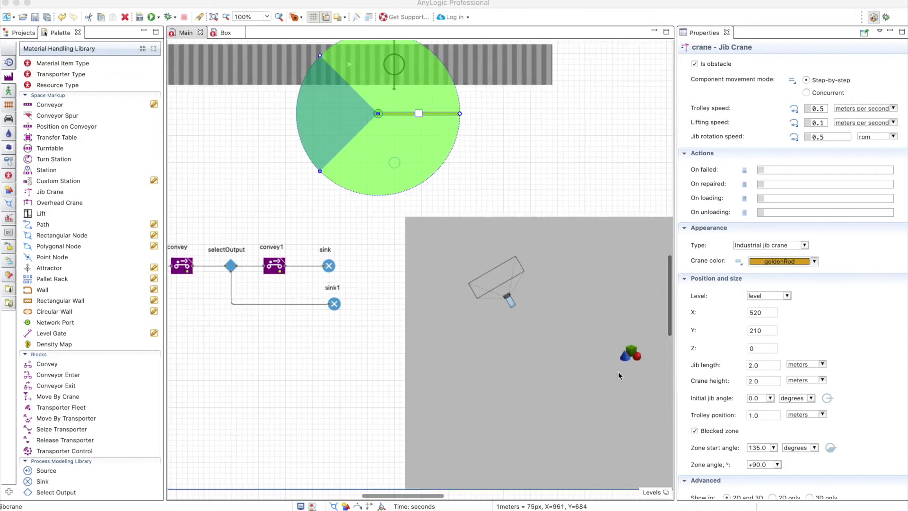
scroll(379, 371, up, 5)
scroll(379, 371, left, 4)
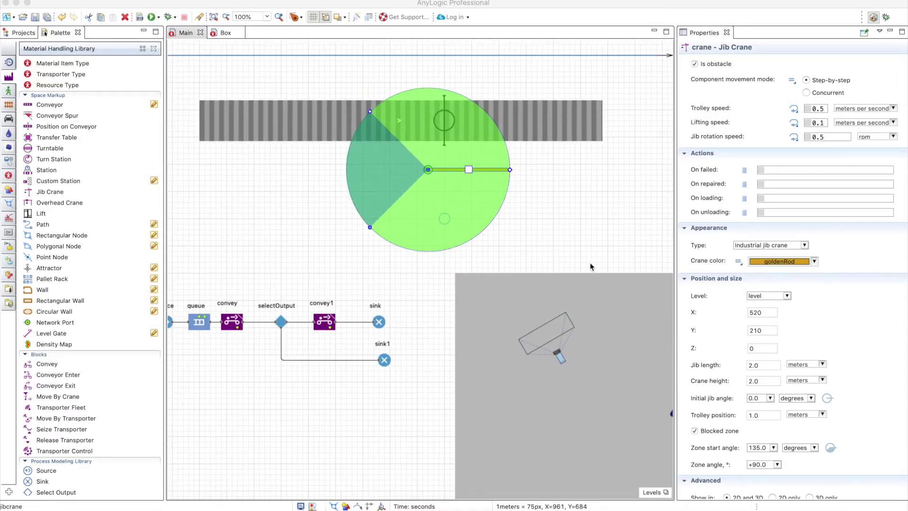
click(778, 245)
click(780, 261)
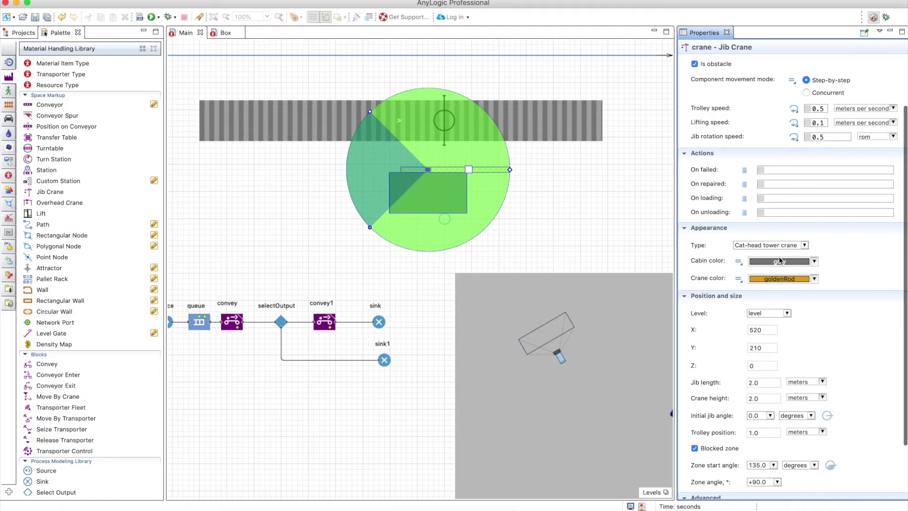
click(775, 246)
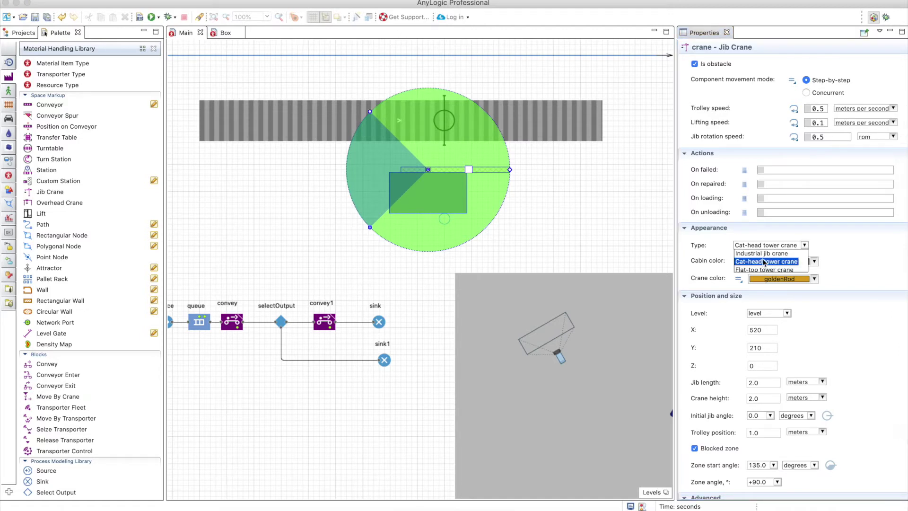
click(765, 254)
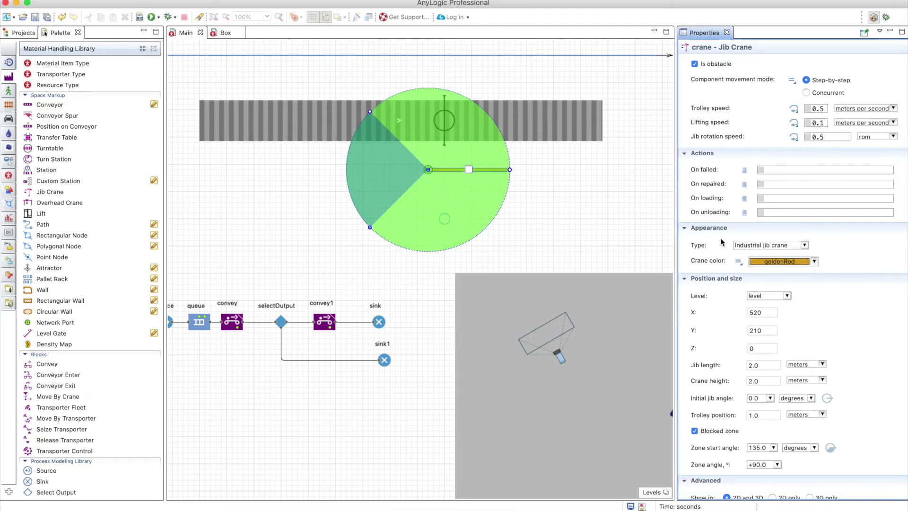
scroll(722, 242, up, 3)
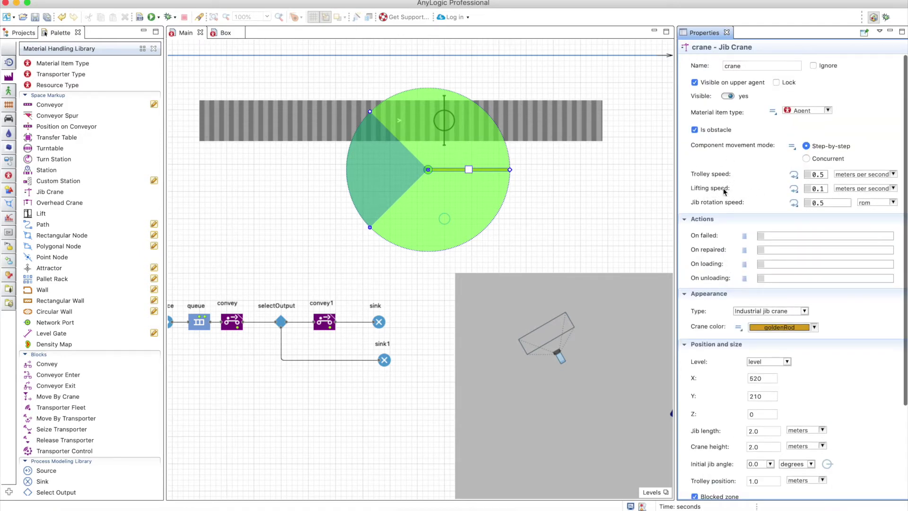
Set jib rotation speed 2, lifting speed 1 and trolley speed 2
click(824, 203)
double_click(824, 203)
text(2)
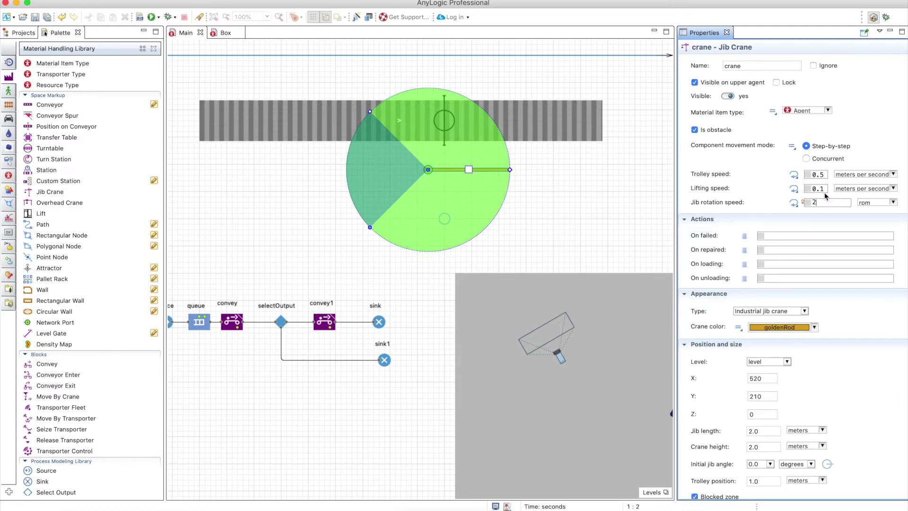
double_click(817, 188)
text(1)
double_click(820, 174)
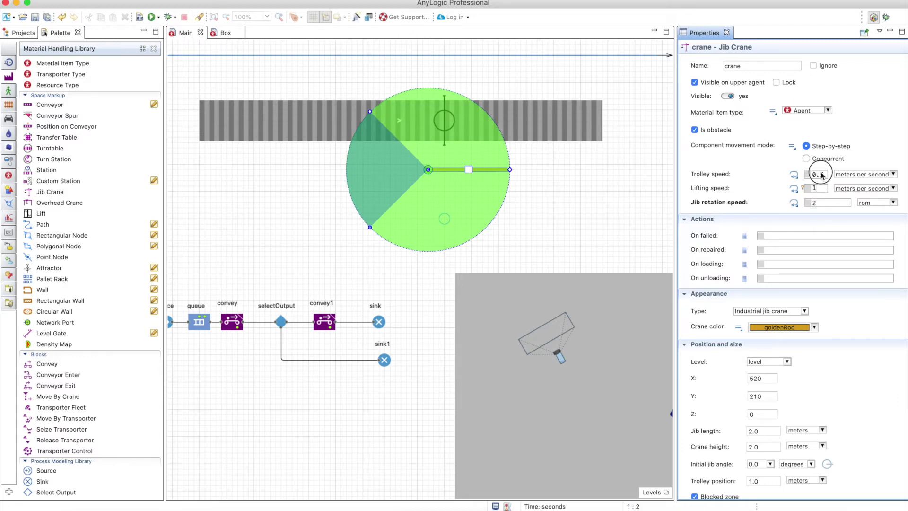
text(2)
Set Concurrent movement mode and Box as the crane's material item type
mouse_move(773, 146)
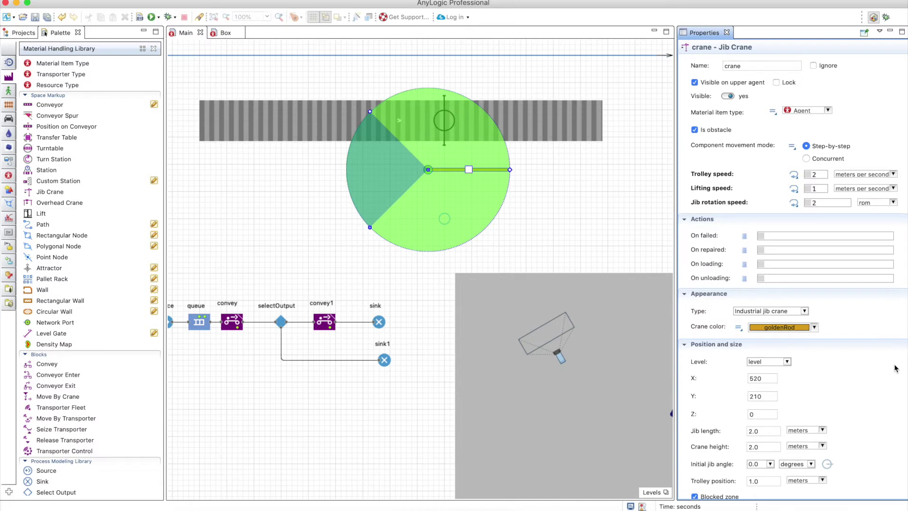
click(808, 160)
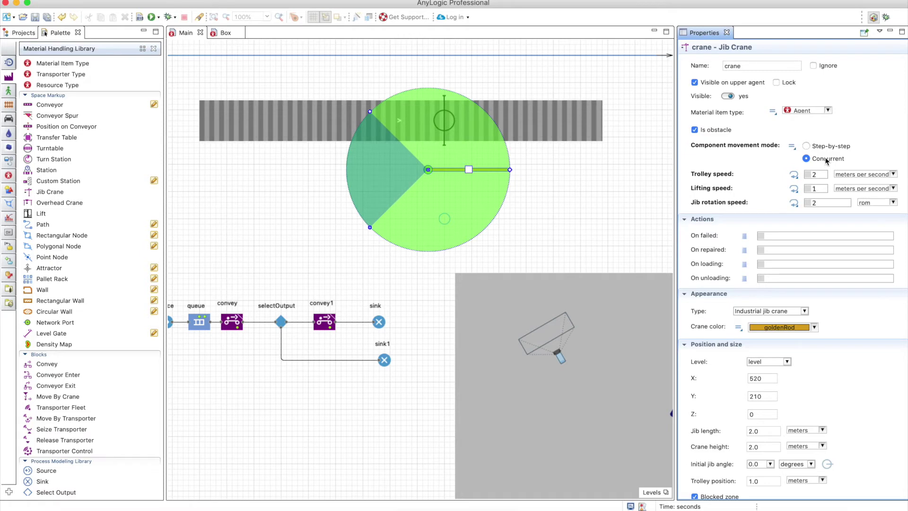
click(824, 111)
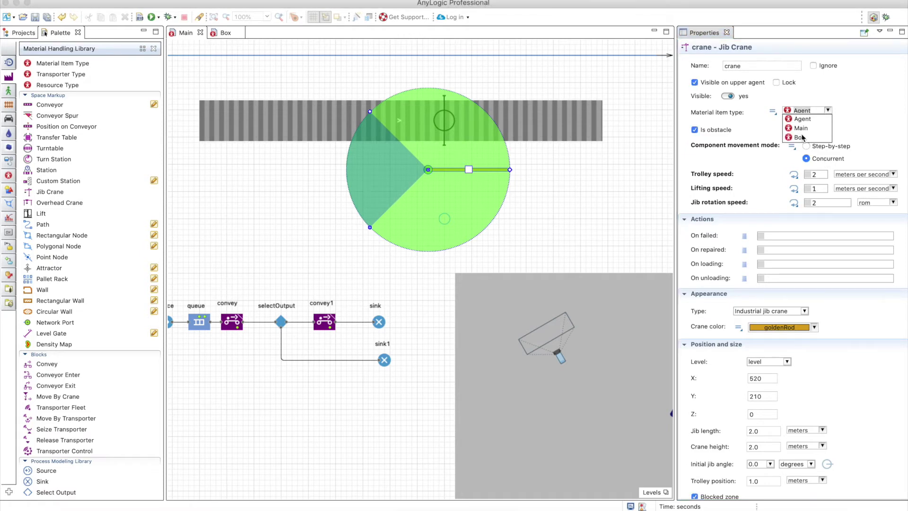
click(803, 138)
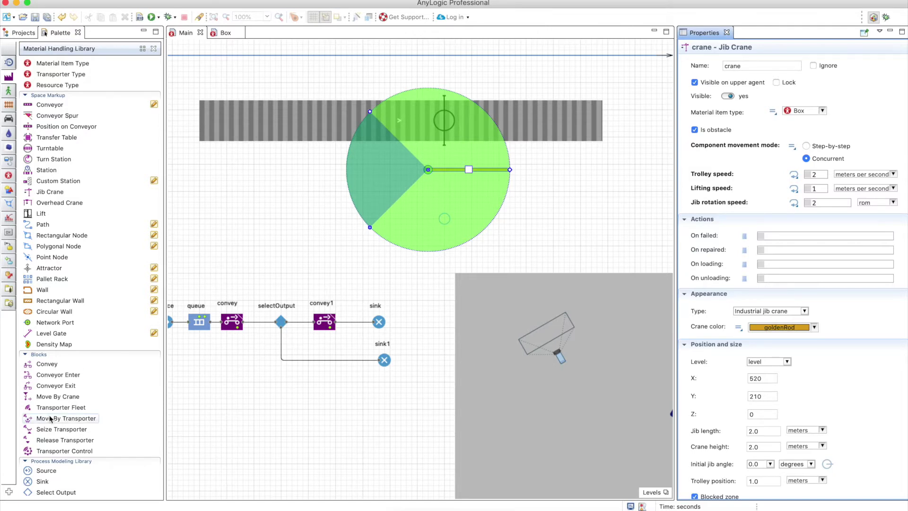
click(45, 398)
Insert a moveByCrane block on the selectOutput–sink1 link and assign it the crane
drag(46, 399, 324, 364)
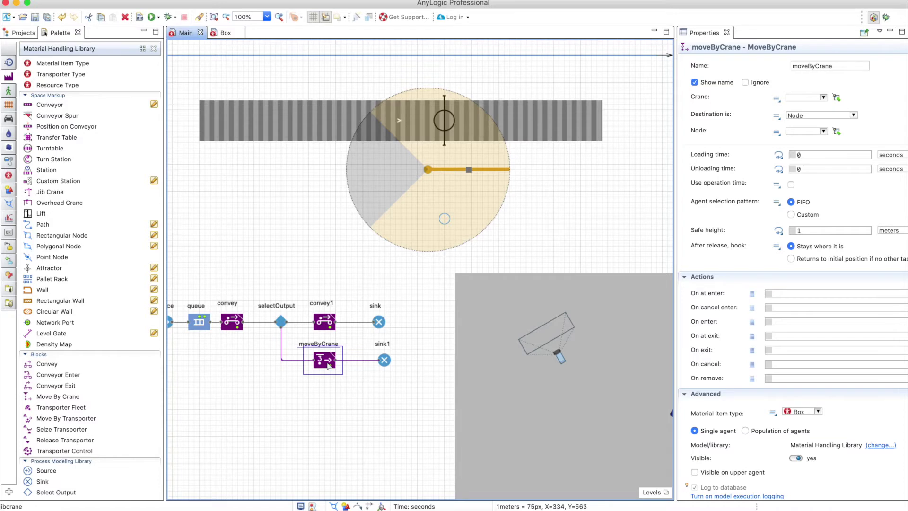
click(837, 98)
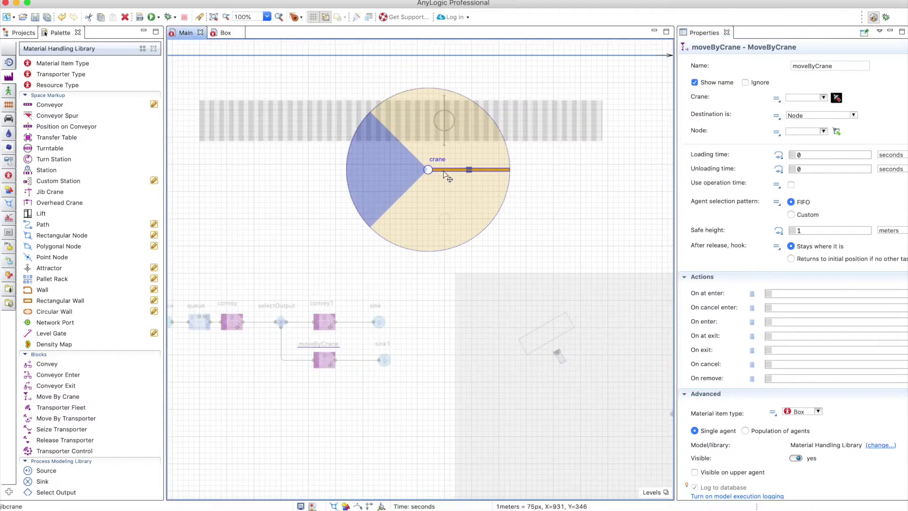
click(447, 176)
Keep Node as the destination type and pick node as the destination
click(824, 116)
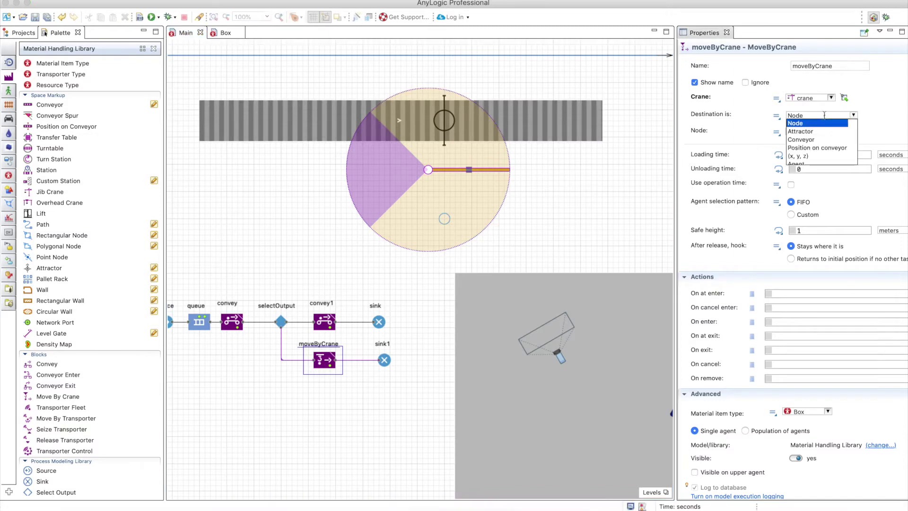
scroll(819, 142, up, 1)
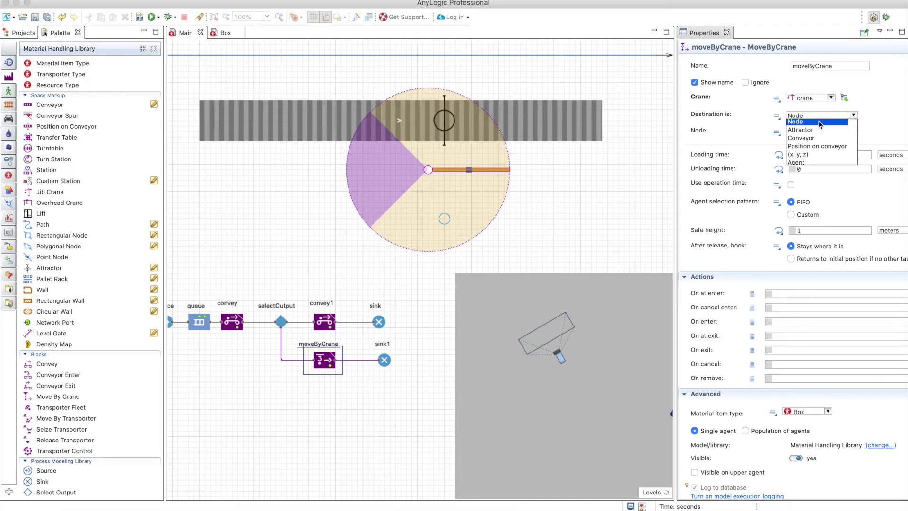
scroll(812, 151, down, 1)
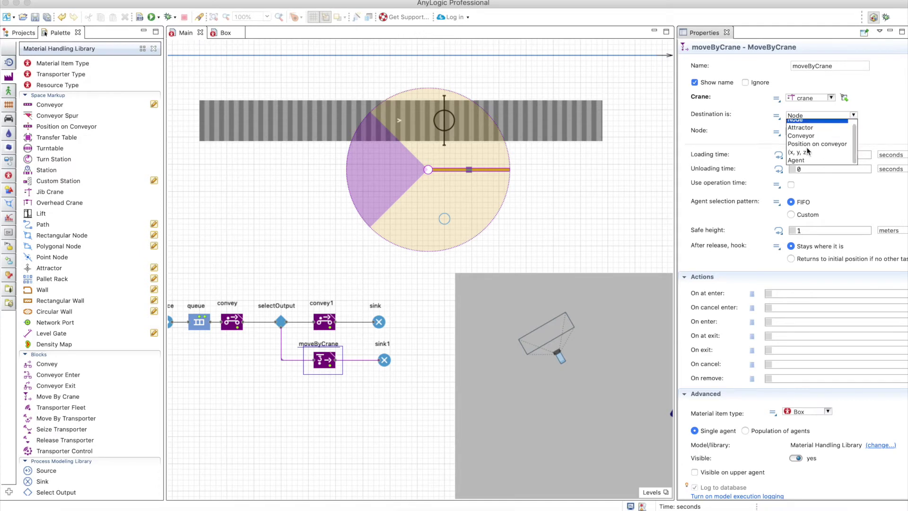
click(873, 136)
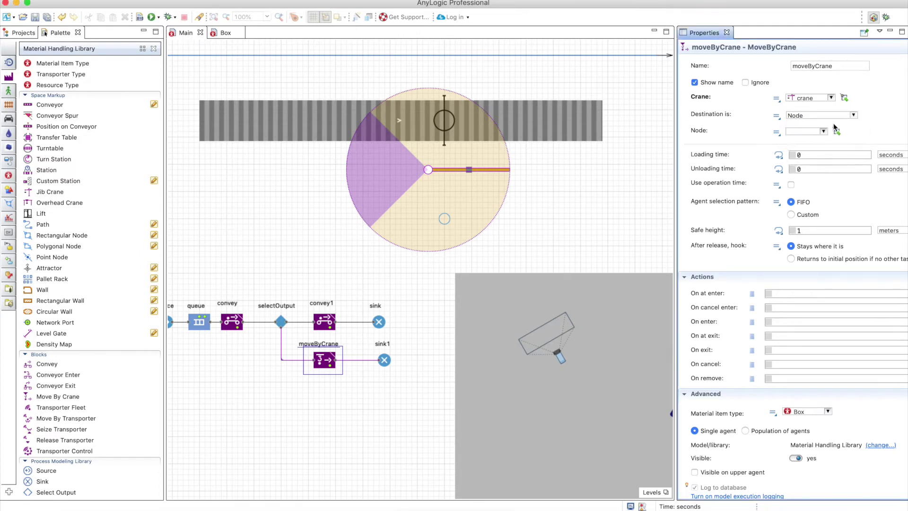
click(837, 132)
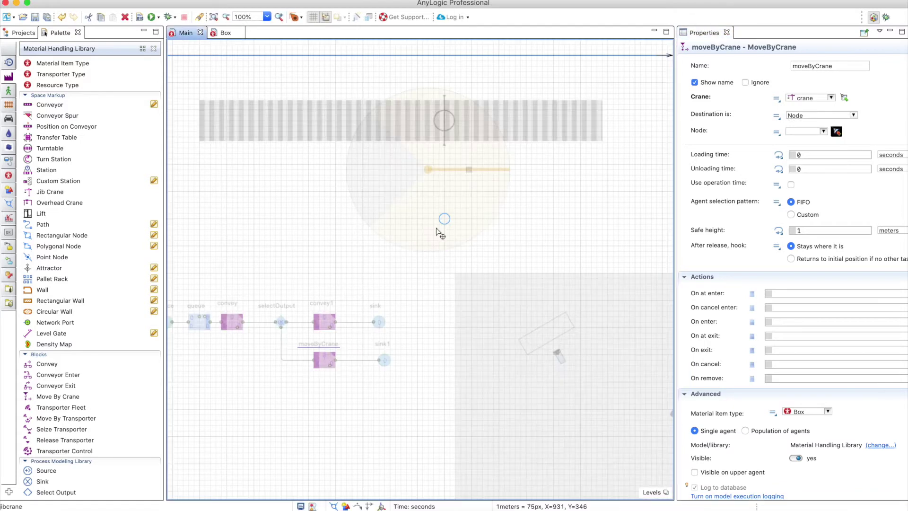
click(444, 218)
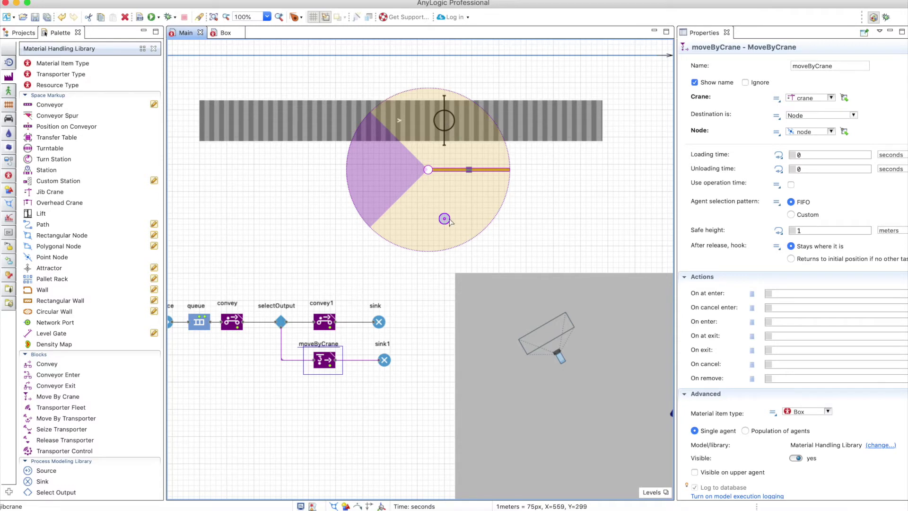
drag(675, 236, 629, 237)
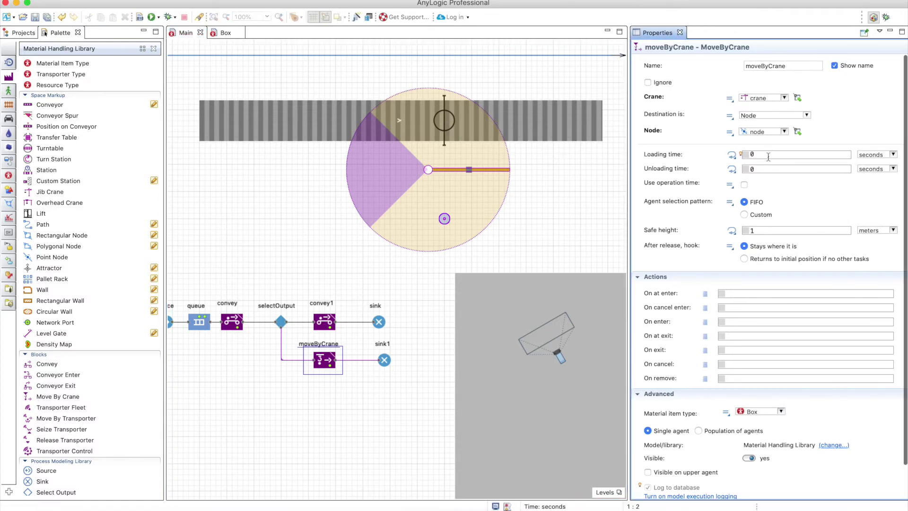
Check Use operation time in the moveByCrane properties, keeping it at 0 seconds
click(752, 155)
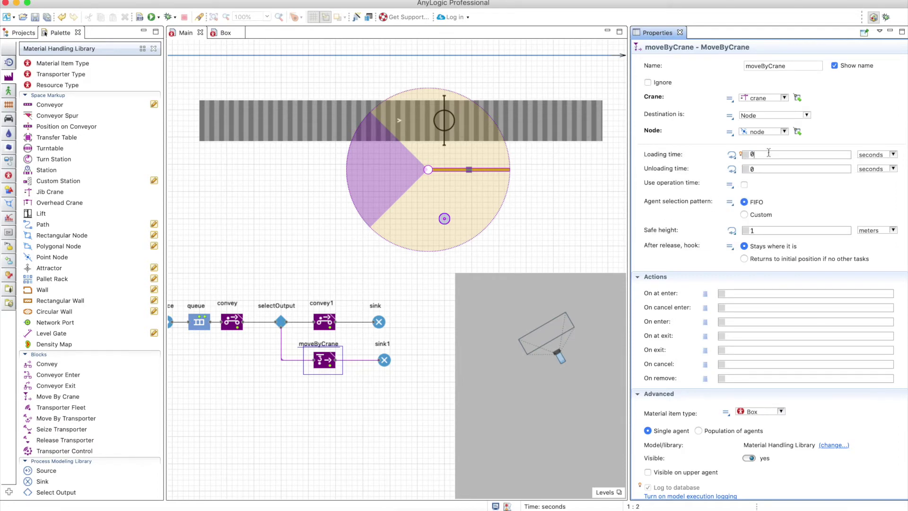
click(758, 168)
click(744, 185)
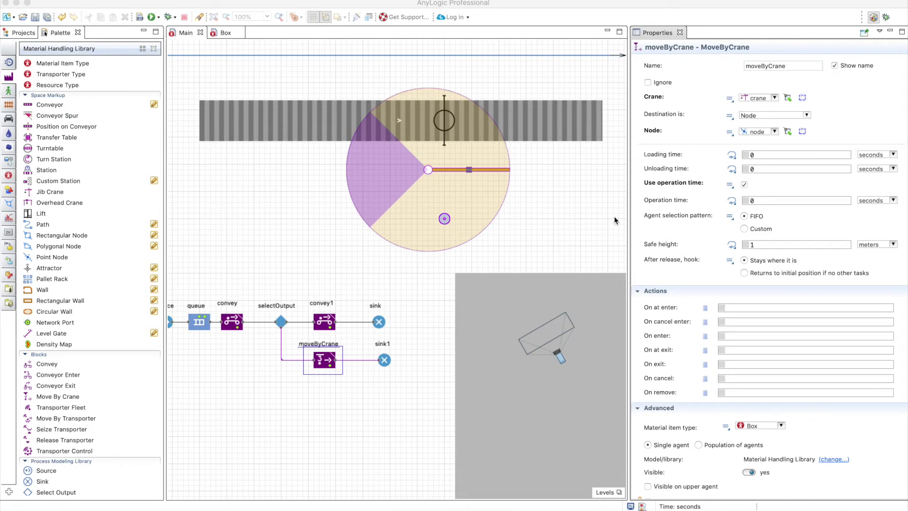
Try agenty.priority as a custom agent selection, then revert to FIFO
click(756, 220)
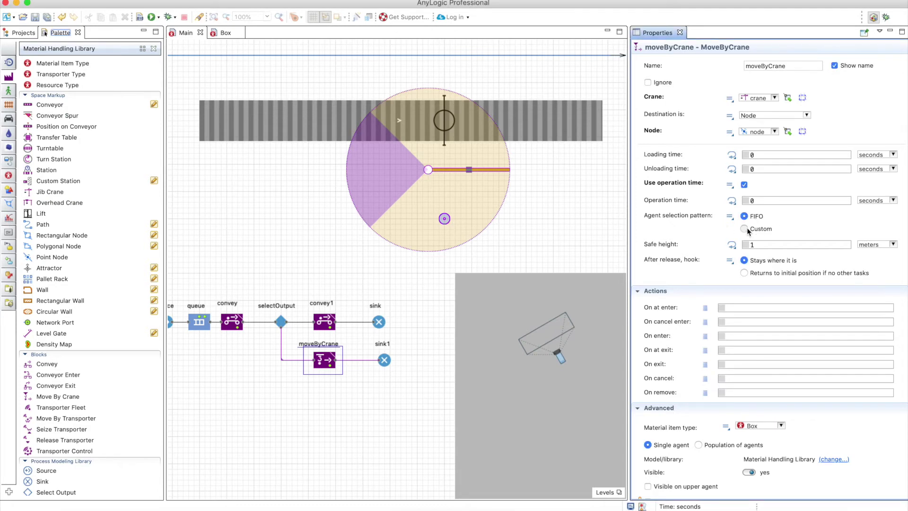
click(746, 229)
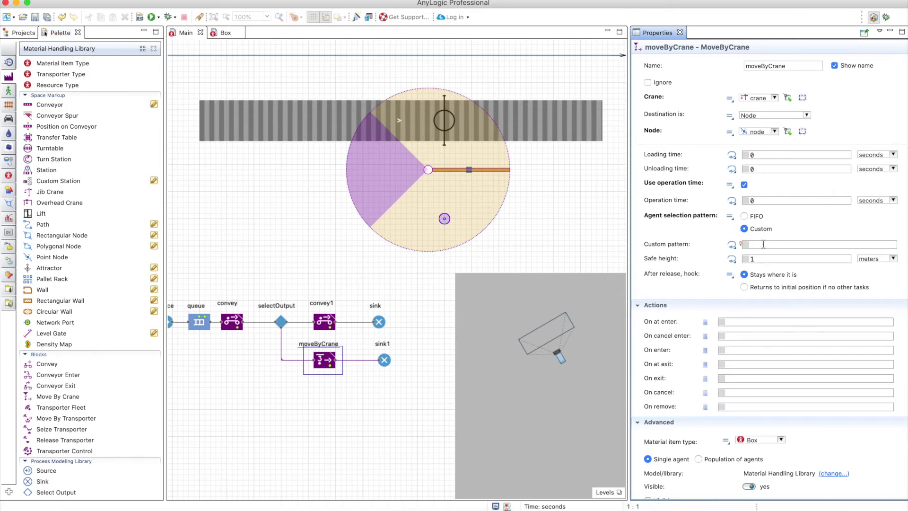
text(agenty.priority)
click(744, 217)
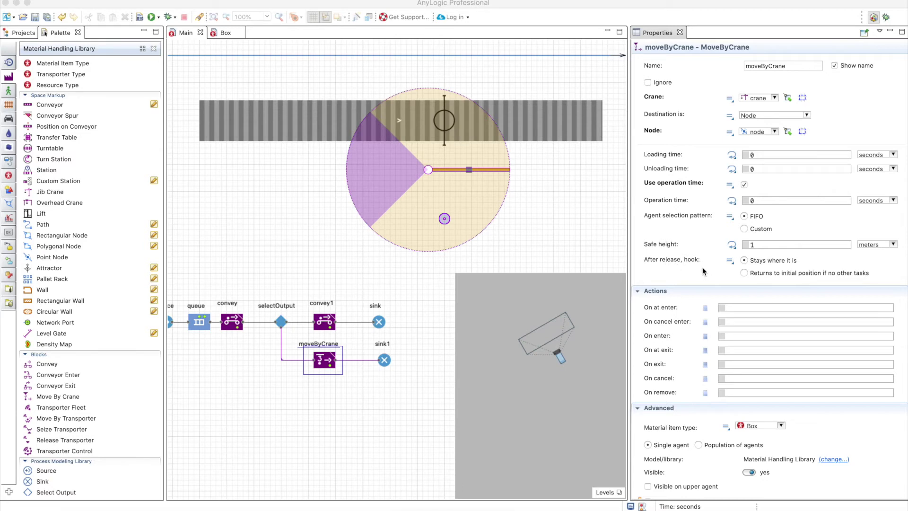
Review the jib crane's settings, then reselect the moveByCrane block
click(680, 266)
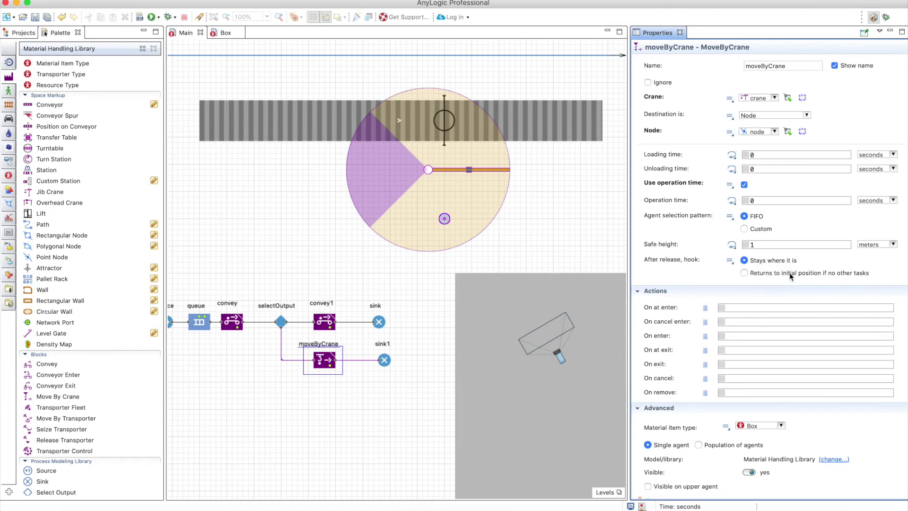
click(439, 172)
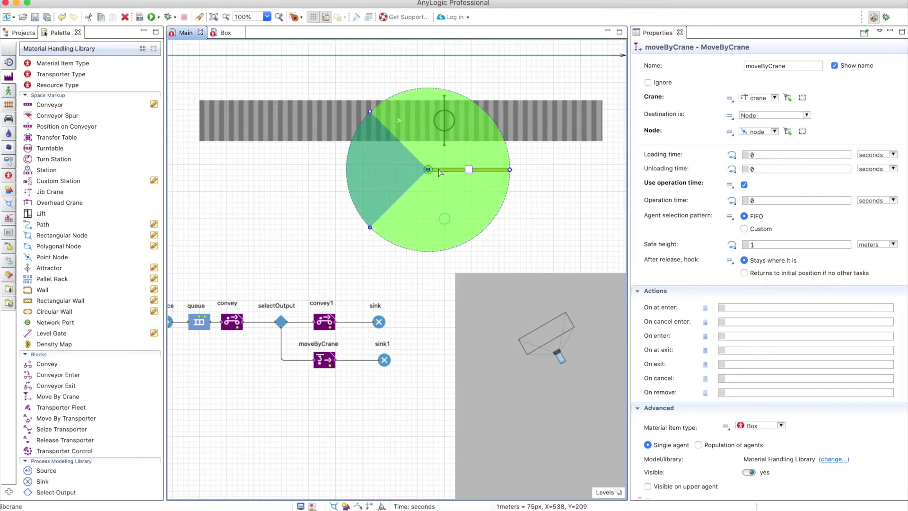
scroll(666, 257, down, 1)
scroll(666, 257, down, 3)
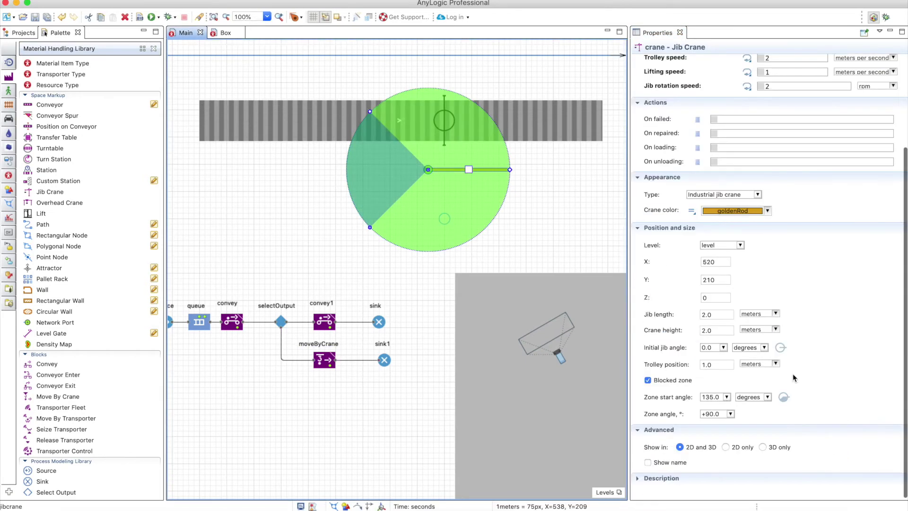
click(325, 359)
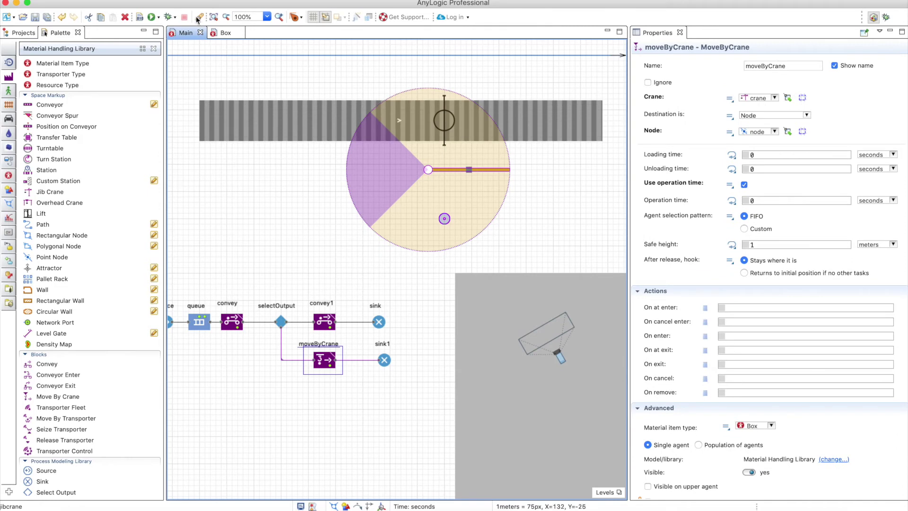
Run the model, turn off Use operation time in moveByCrane, and run it again
click(150, 17)
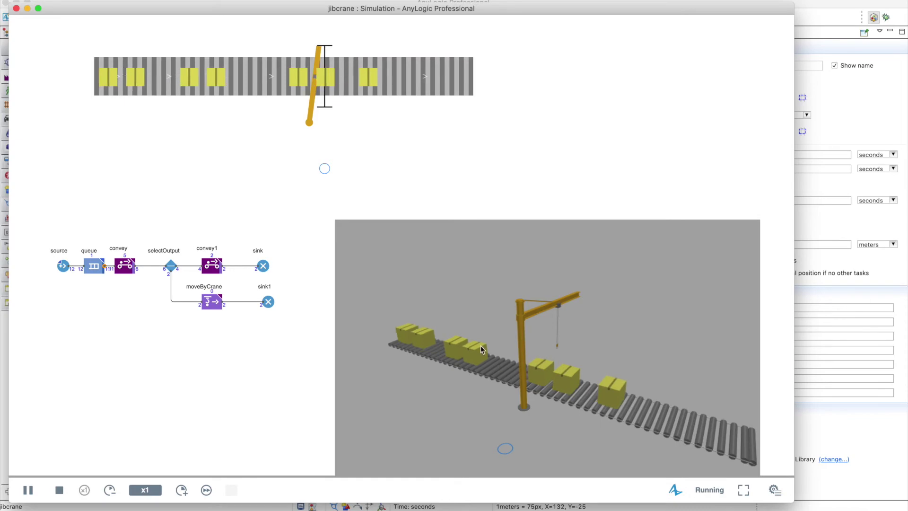
key(super+w)
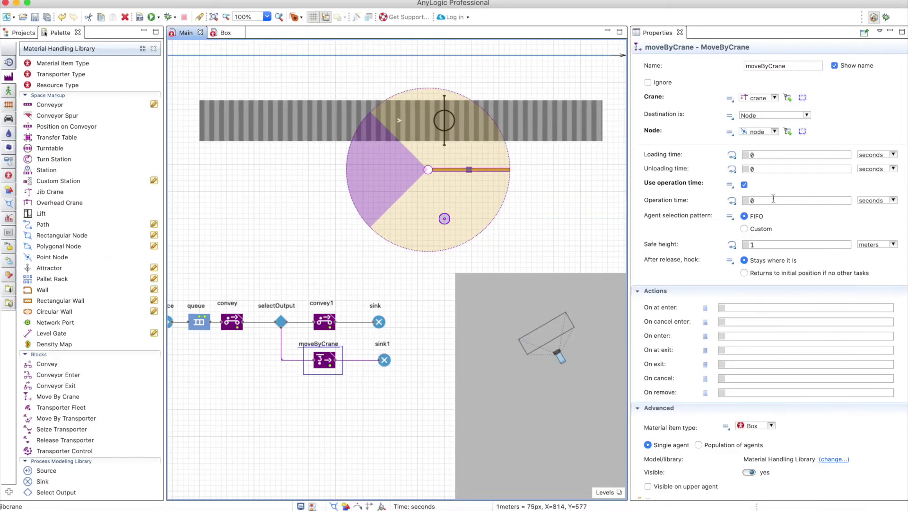
click(759, 199)
click(747, 201)
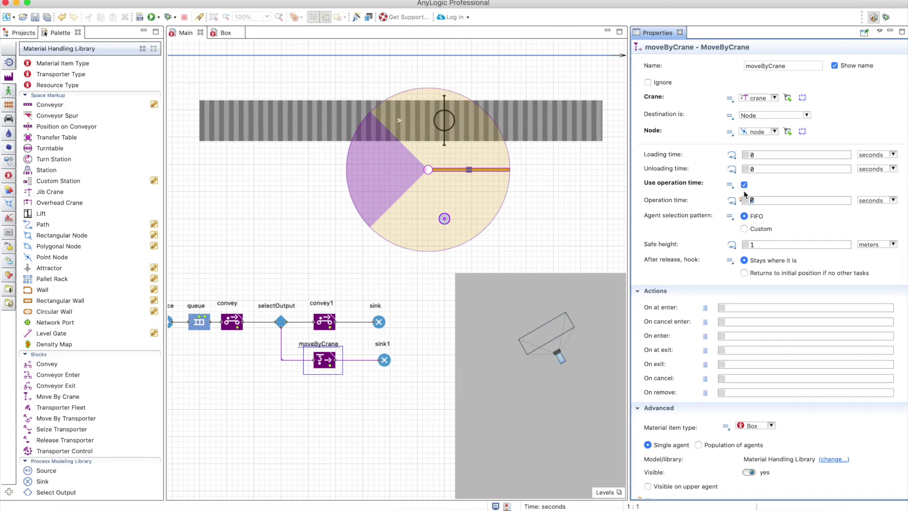
click(744, 185)
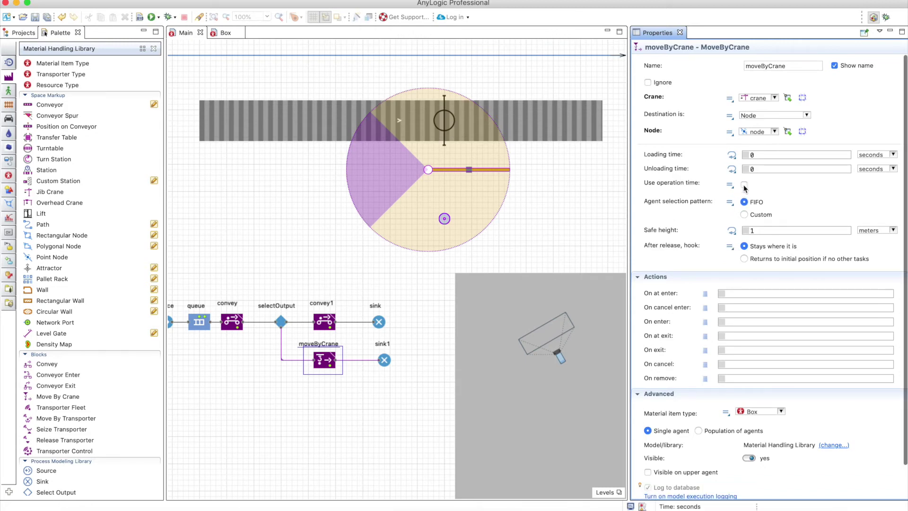
click(155, 18)
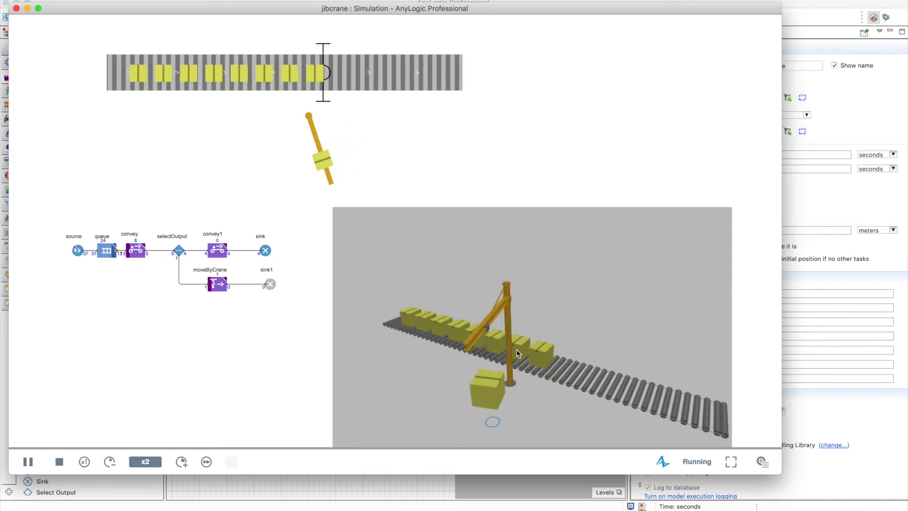
click(16, 8)
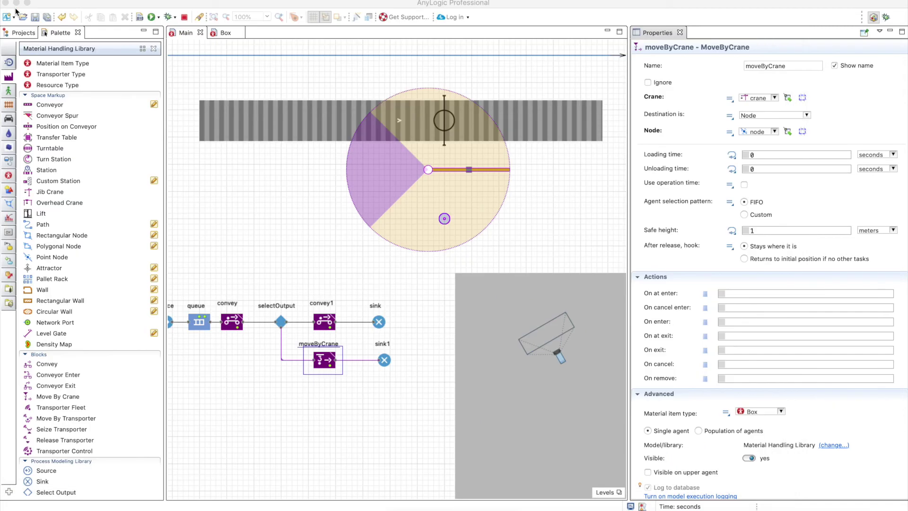
Change the Box item's Height under Dimensions and movement from 1 to 0.5
click(226, 33)
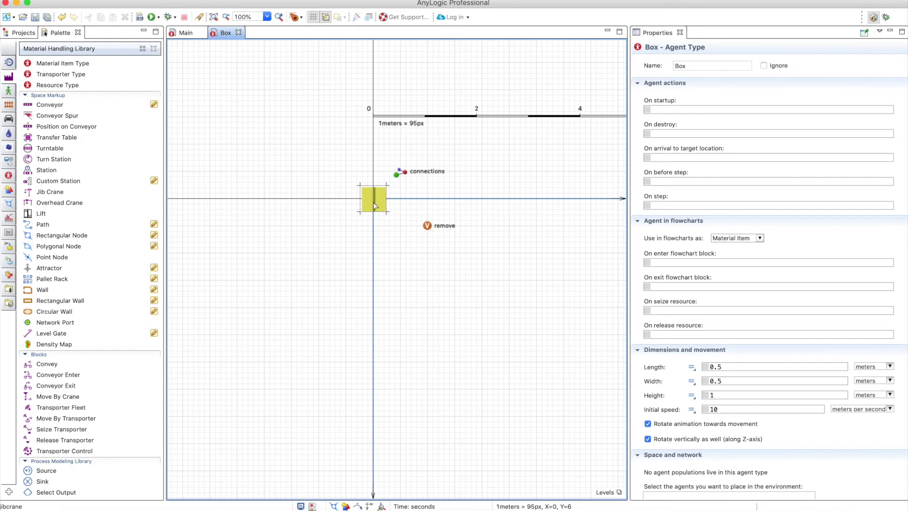
click(720, 395)
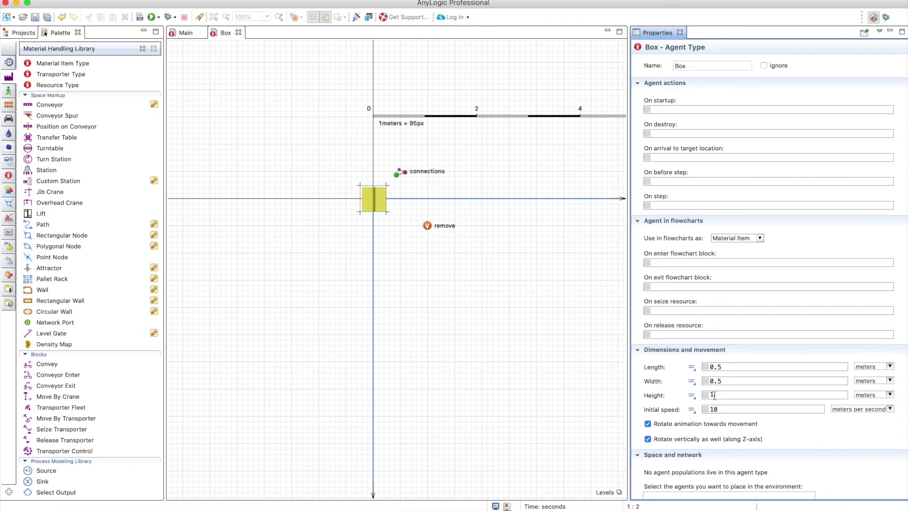
drag(717, 396, 711, 395)
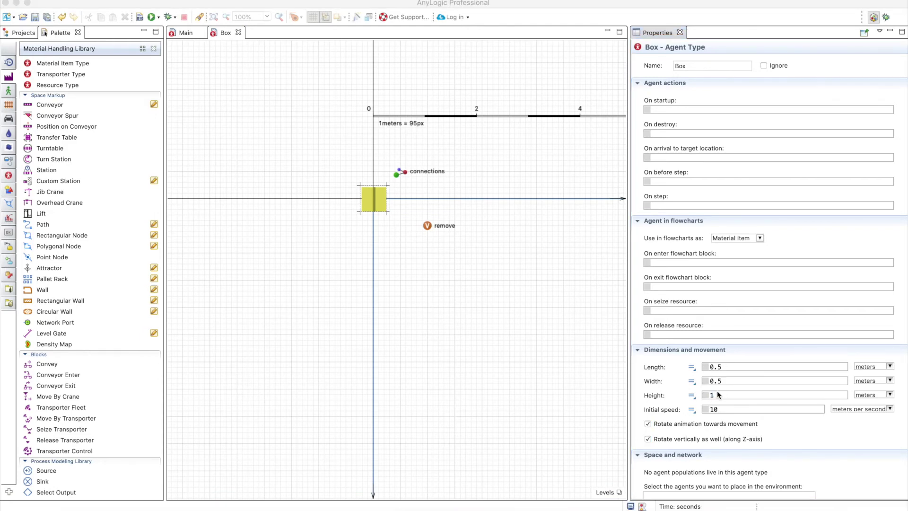
double_click(715, 395)
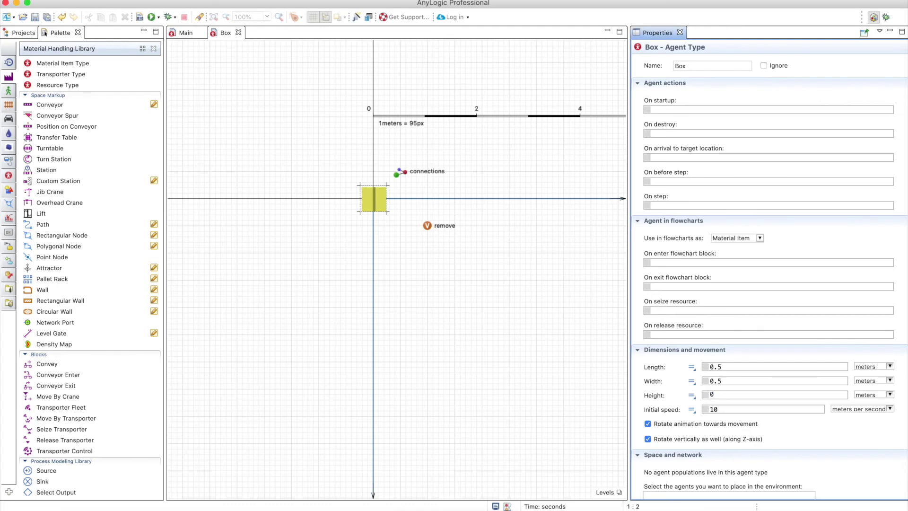
text(0.5)
click(720, 367)
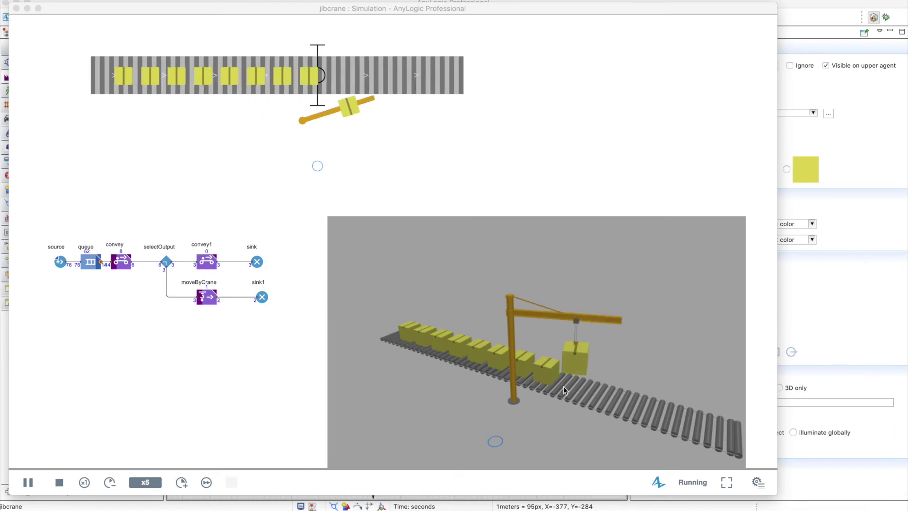
Close the test run of the smaller boxes and switch back to the Main diagram
key(super+w)
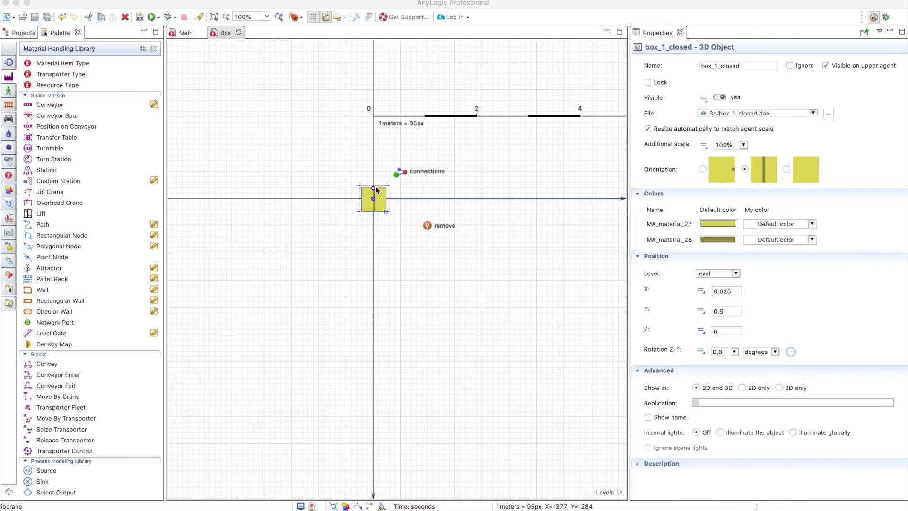
click(180, 33)
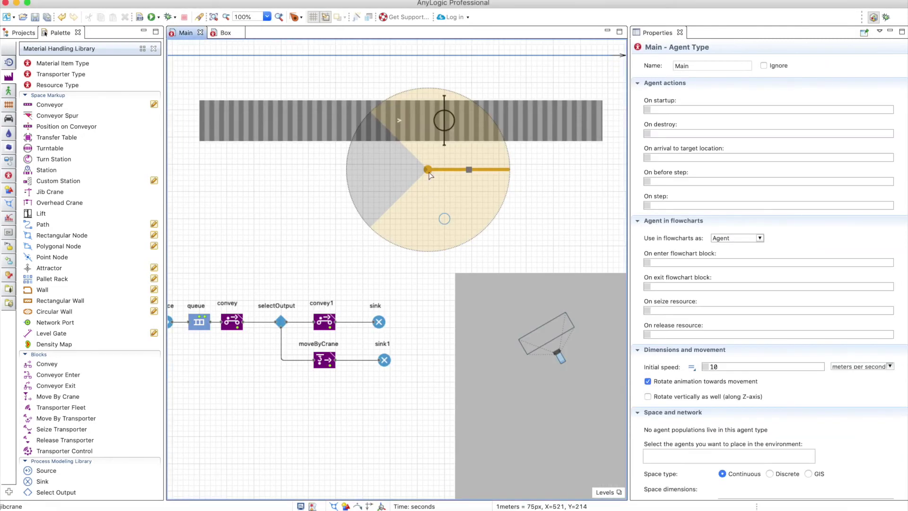
Move the jib crane to the bottom-left and drop an Overhead Crane onto the layout
drag(425, 169, 241, 468)
drag(168, 344, 161, 324)
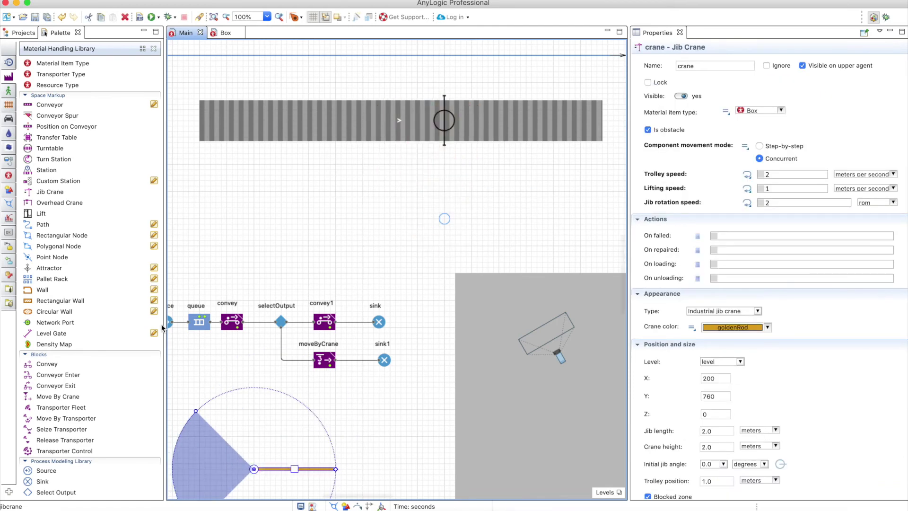
click(55, 207)
drag(55, 207, 211, 64)
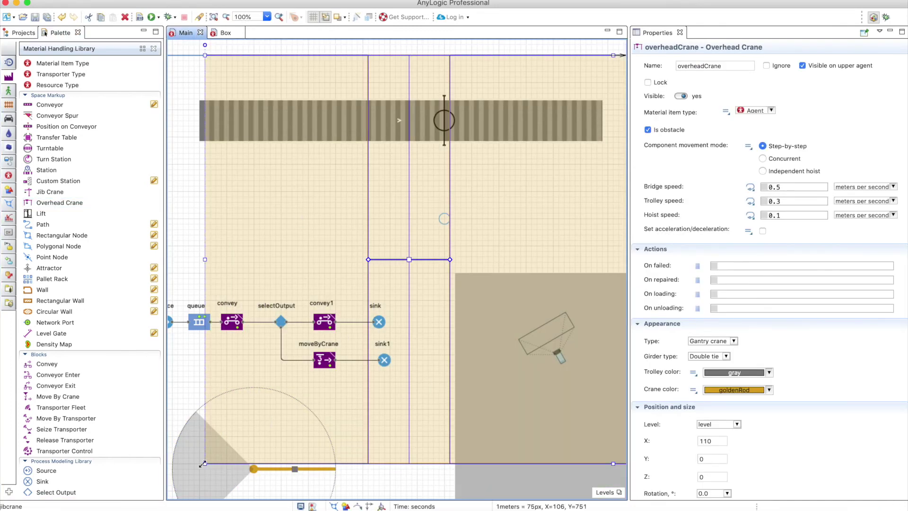
Resize the overhead crane into a narrow gantry over the conveyor, bridge and trolley centred
drag(202, 464, 226, 310)
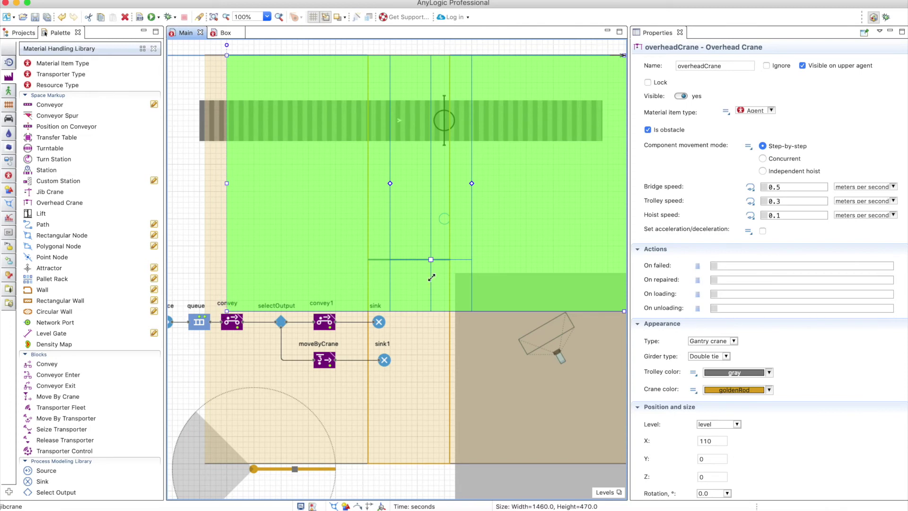
drag(432, 260, 445, 128)
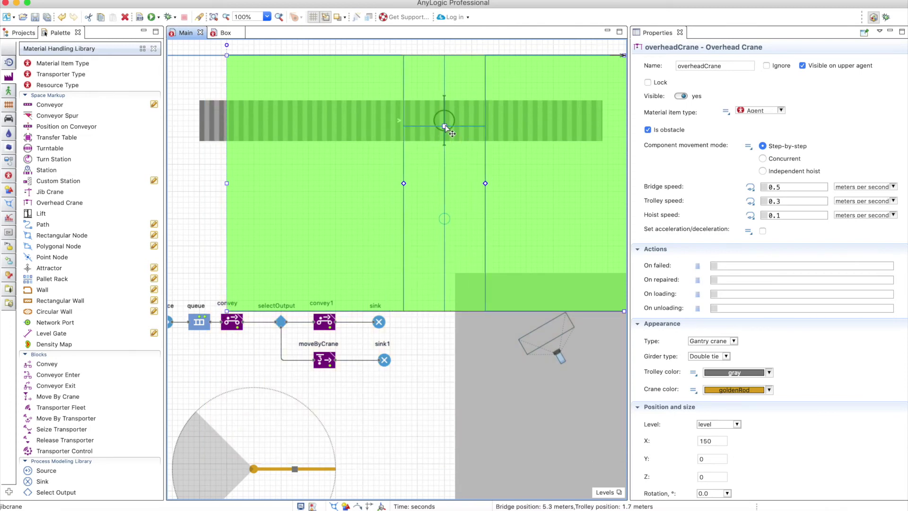
drag(227, 311, 248, 141)
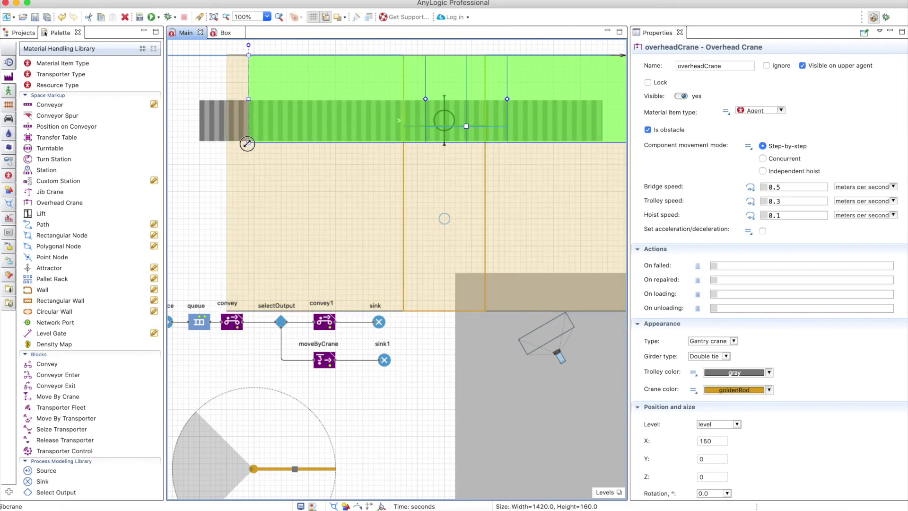
drag(265, 235, 258, 274)
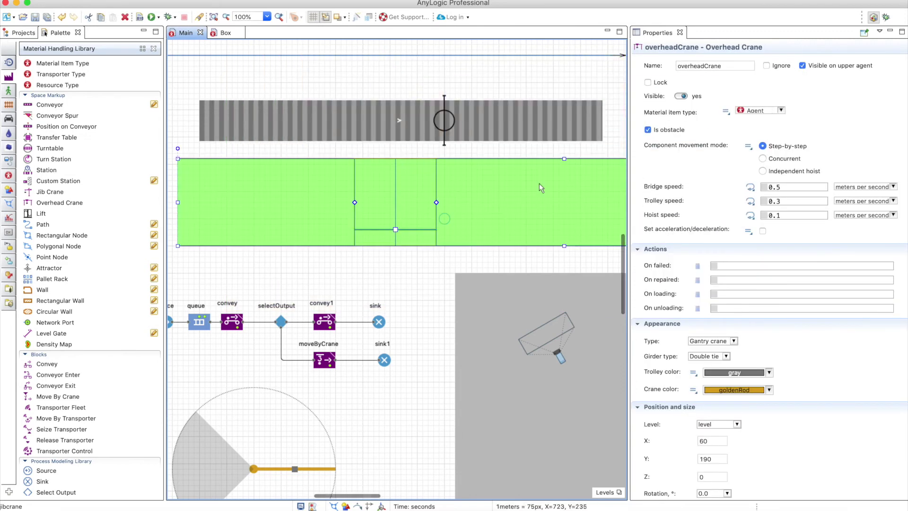
drag(359, 212, 353, 130)
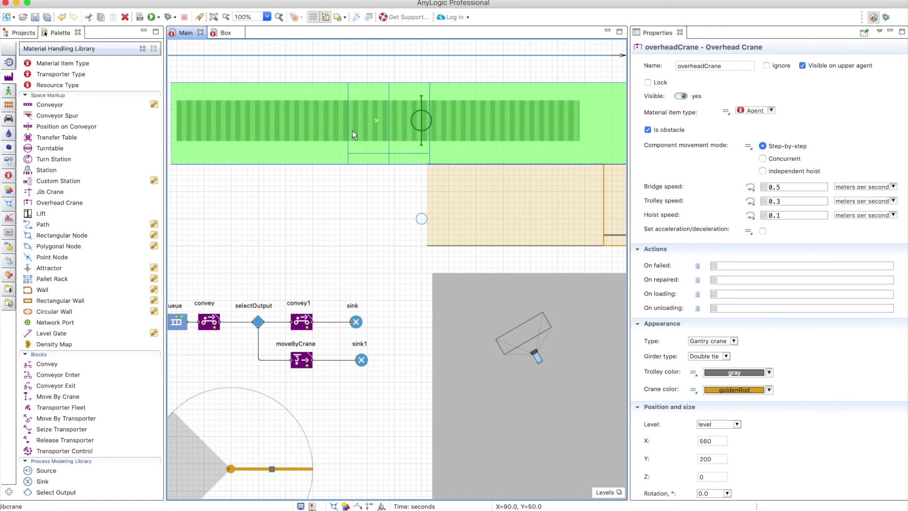
scroll(642, 385, down, 5)
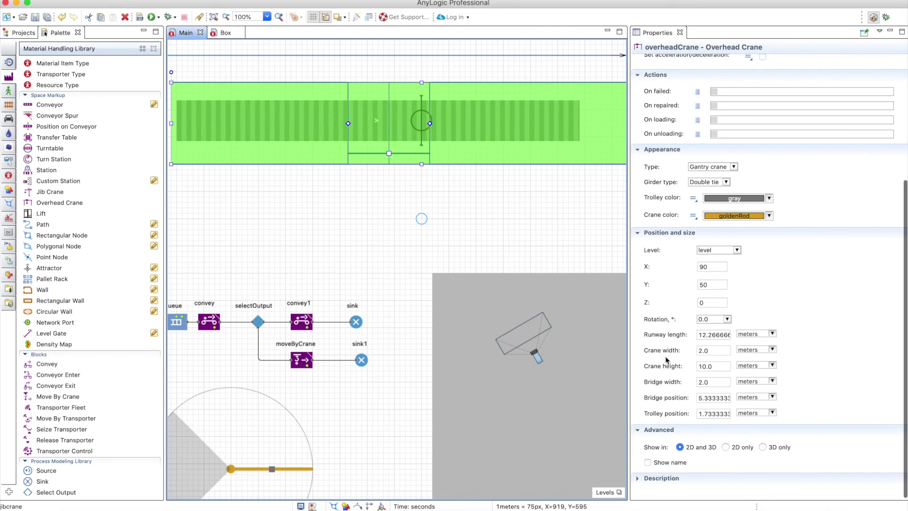
drag(389, 153, 421, 89)
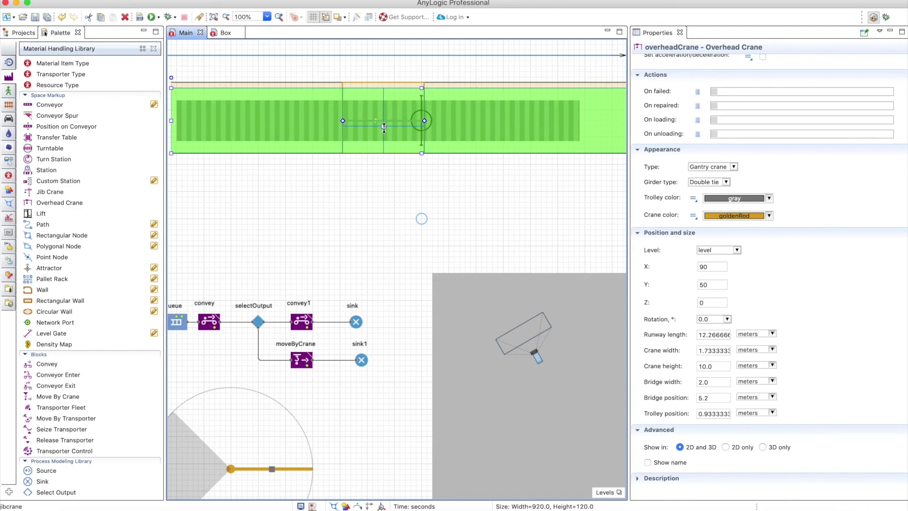
drag(384, 126, 421, 121)
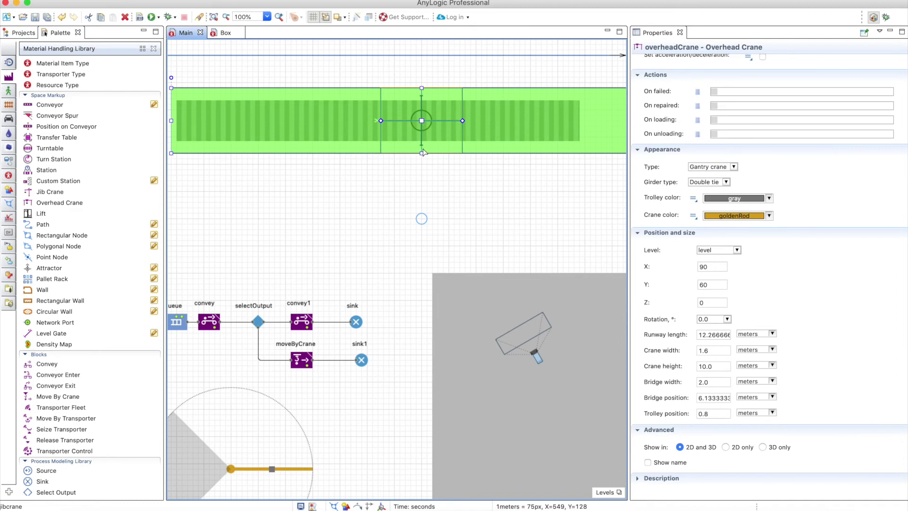
Add a Point Node at the conveyor's right end
click(422, 217)
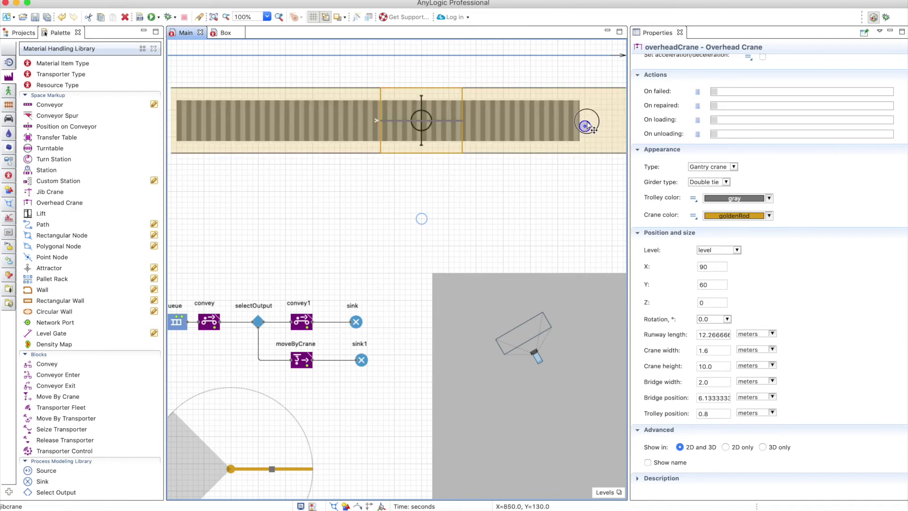
click(590, 121)
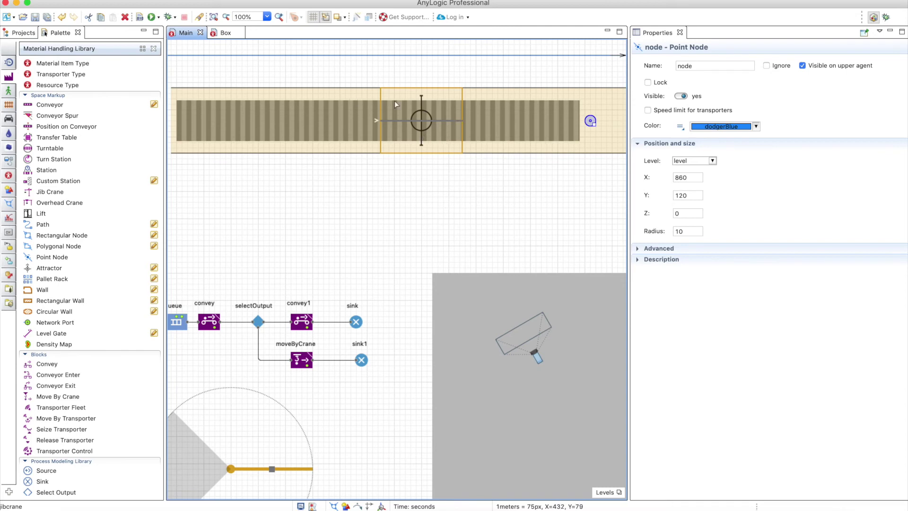
scroll(468, 182, right, 5)
click(534, 142)
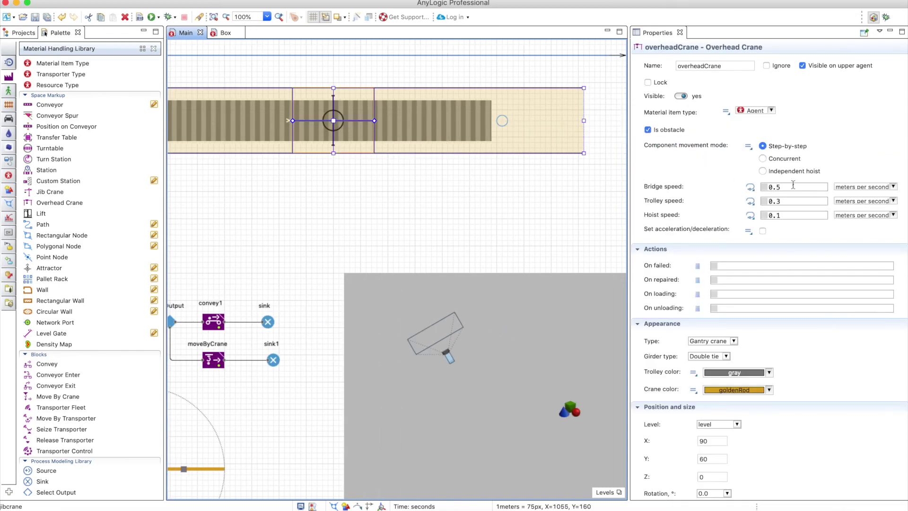
Make the overhead crane carry Box items with Concurrent component movement
click(772, 110)
click(752, 137)
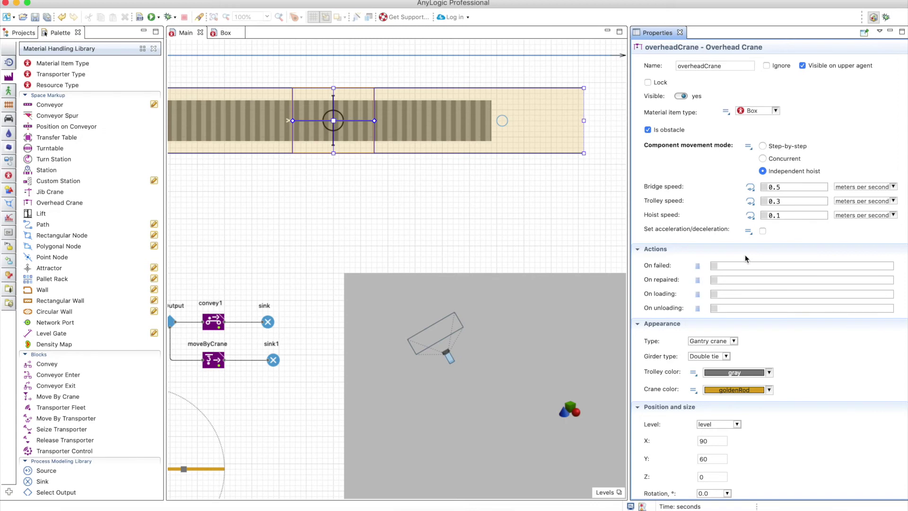
click(794, 147)
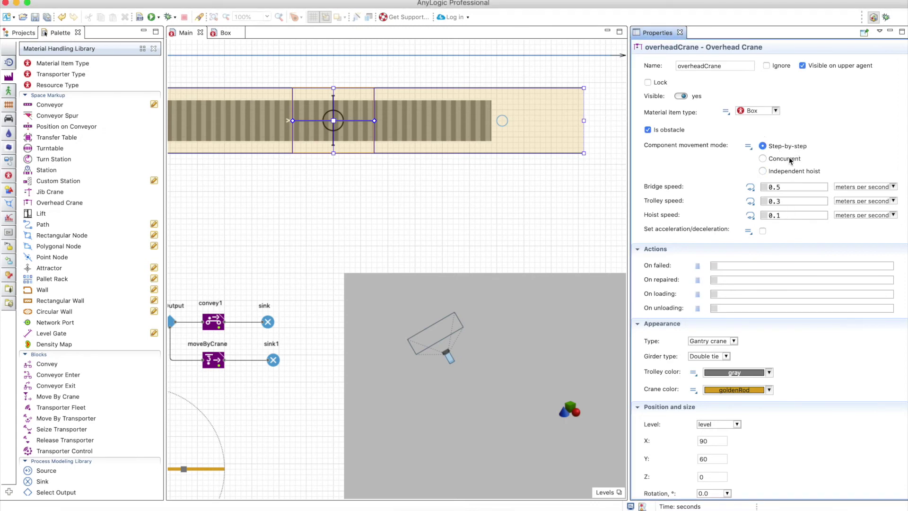
click(789, 160)
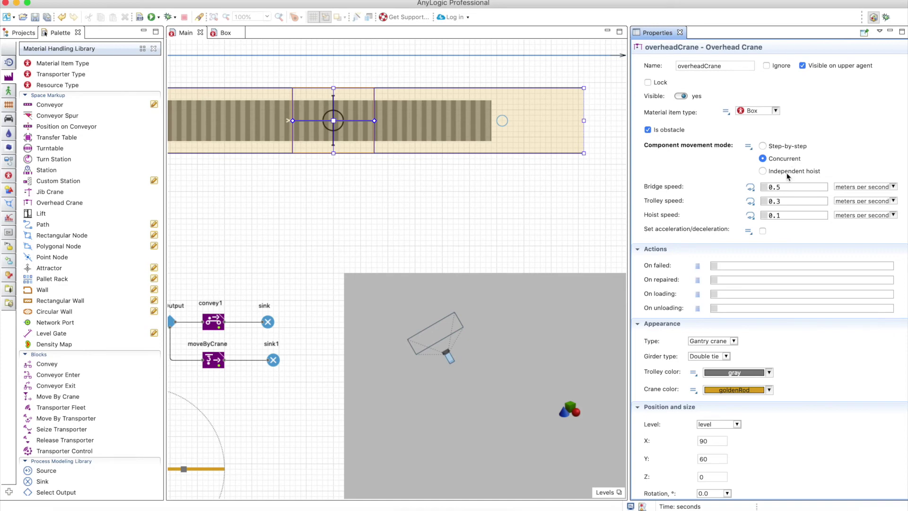
click(788, 173)
click(764, 160)
Set the crane's bridge speed to 2 and trolley speed to 0.9
click(790, 186)
text(2)
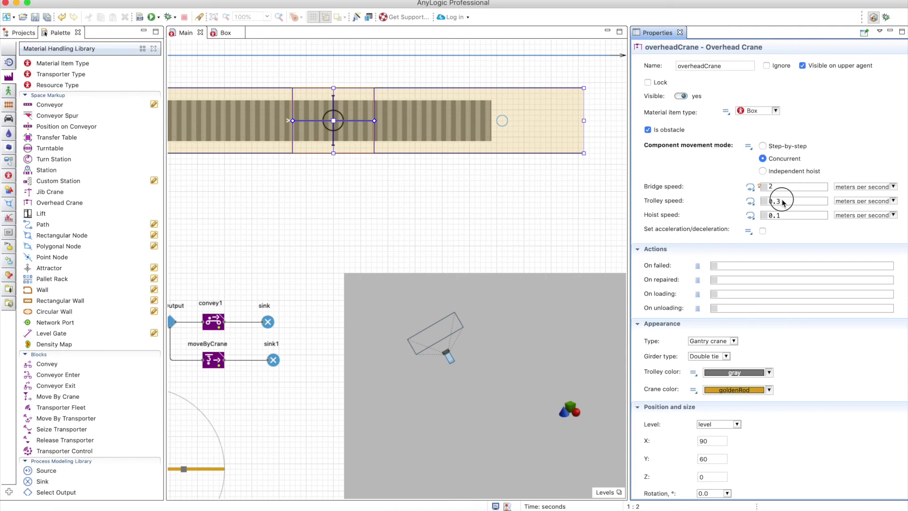
click(783, 201)
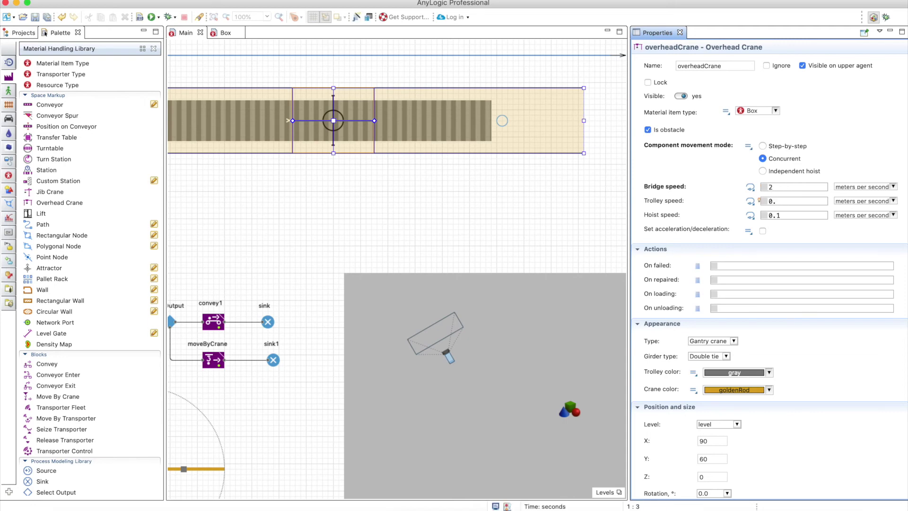
click(782, 216)
Enter hoist speed 0.4 and assign overheadCrane as the moveByCrane block's crane
text(4)
click(219, 362)
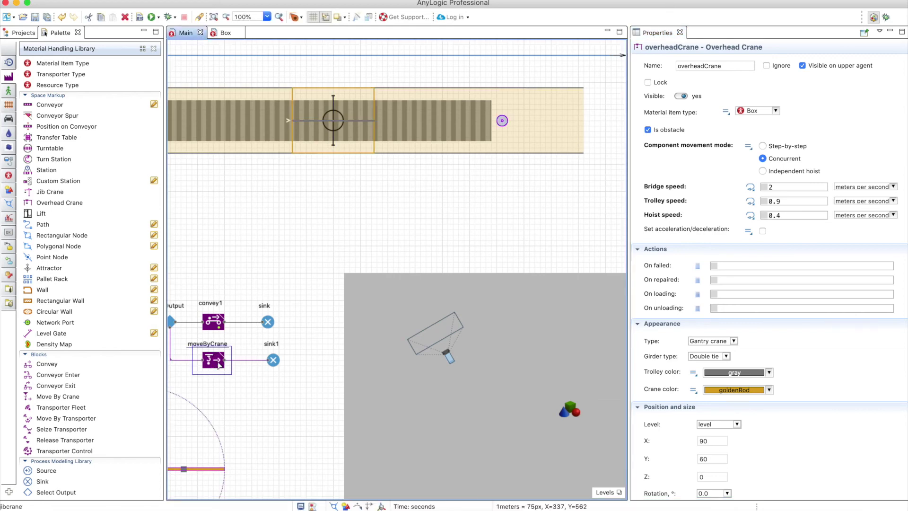
click(384, 143)
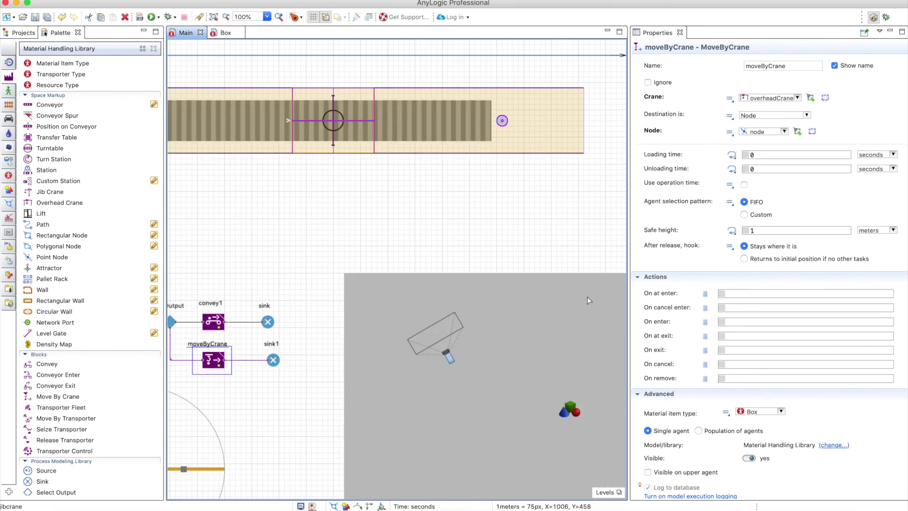
mouse_move(690, 229)
After a test run, change the crane height from 10.0 to 2 m and rerun
click(152, 17)
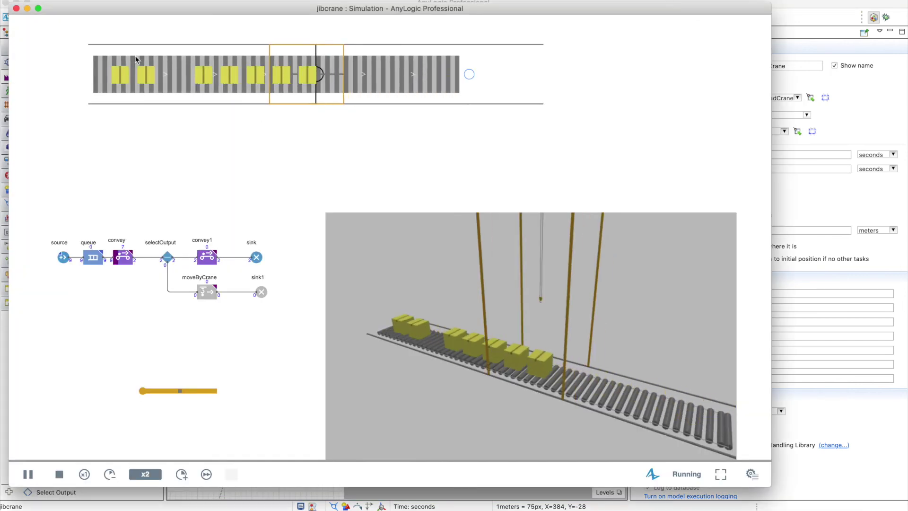
key(super+w)
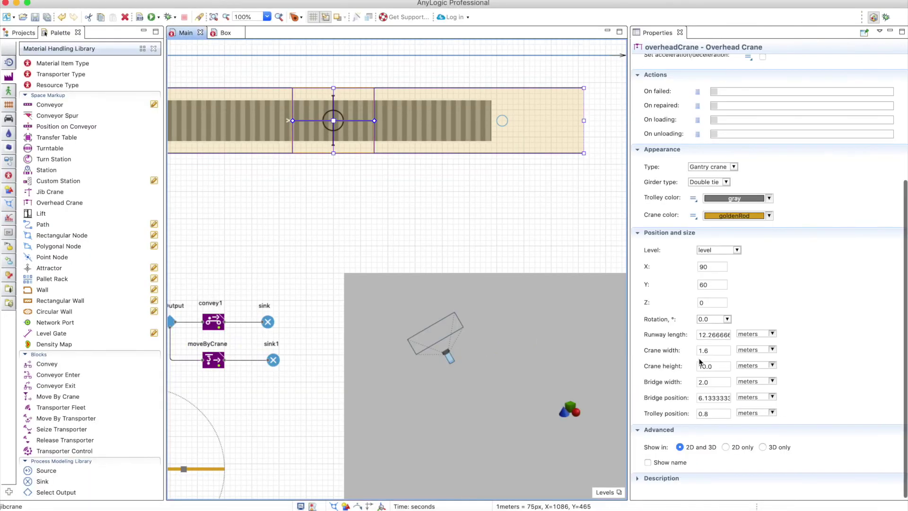
double_click(709, 366)
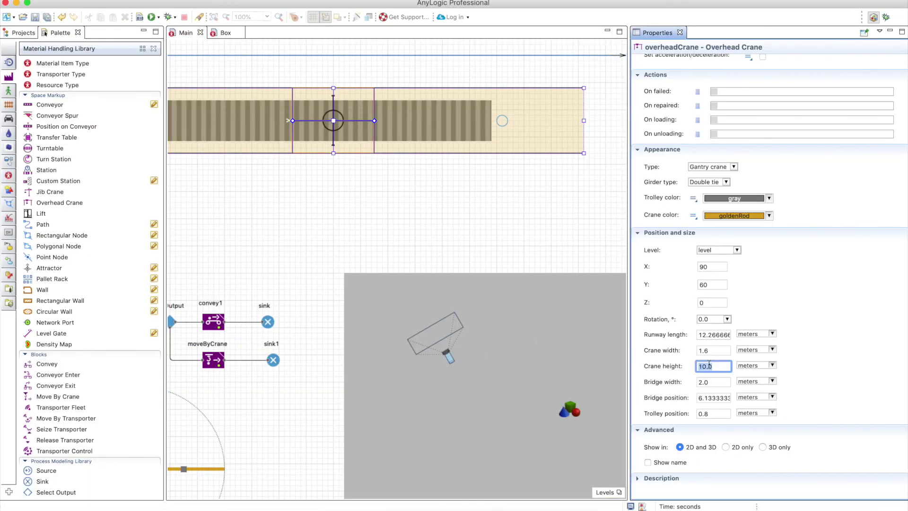
text(2)
click(715, 381)
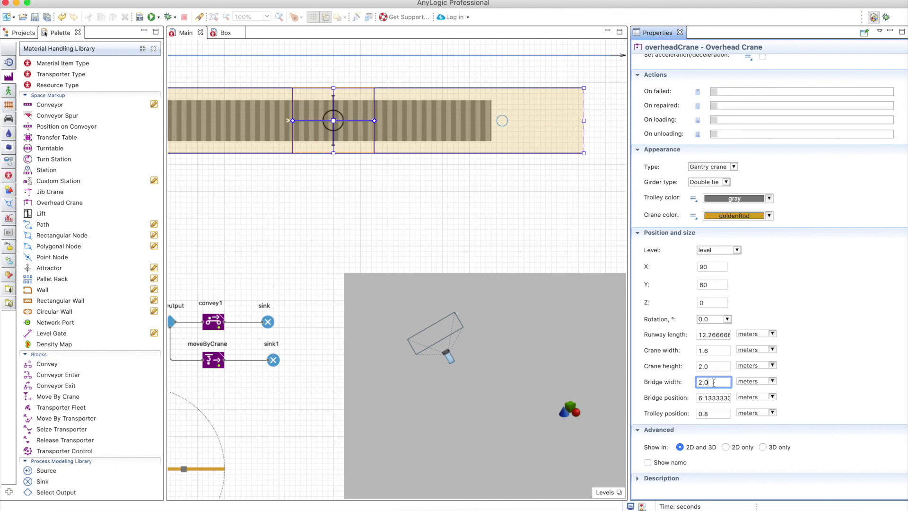
click(151, 17)
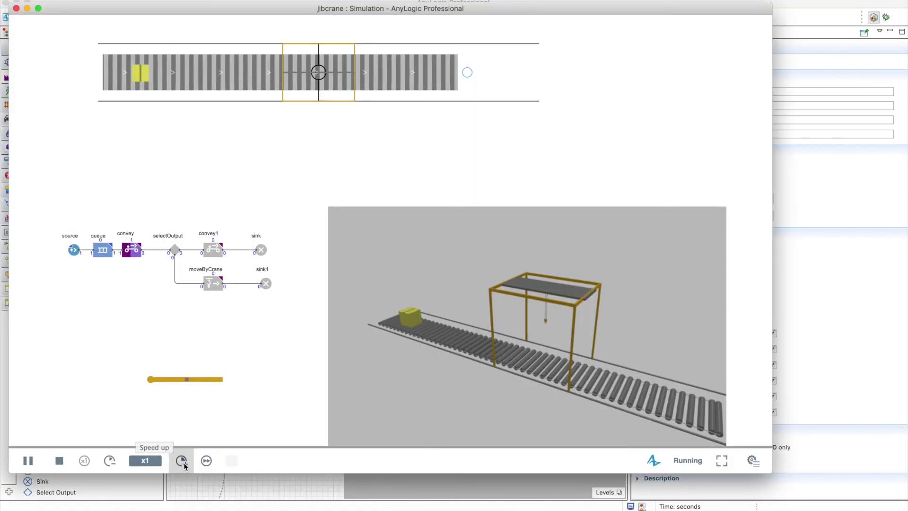
drag(539, 371, 493, 348)
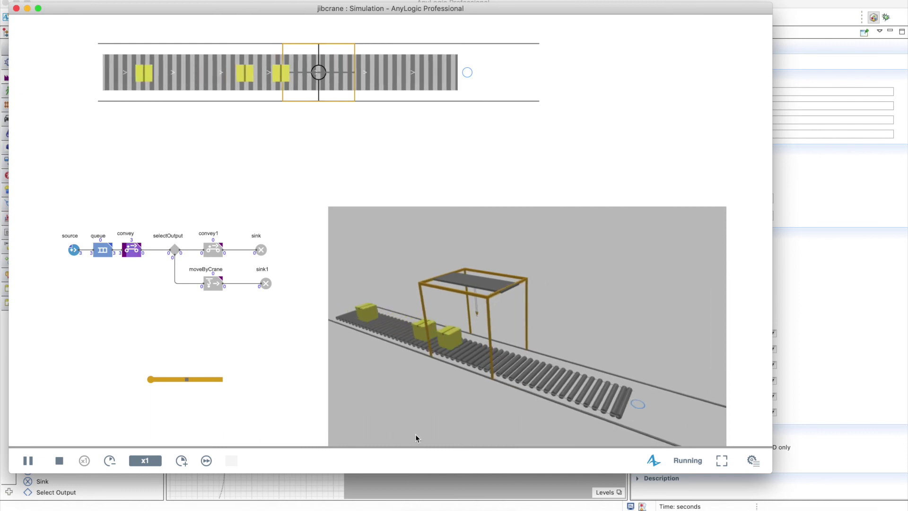
click(181, 461)
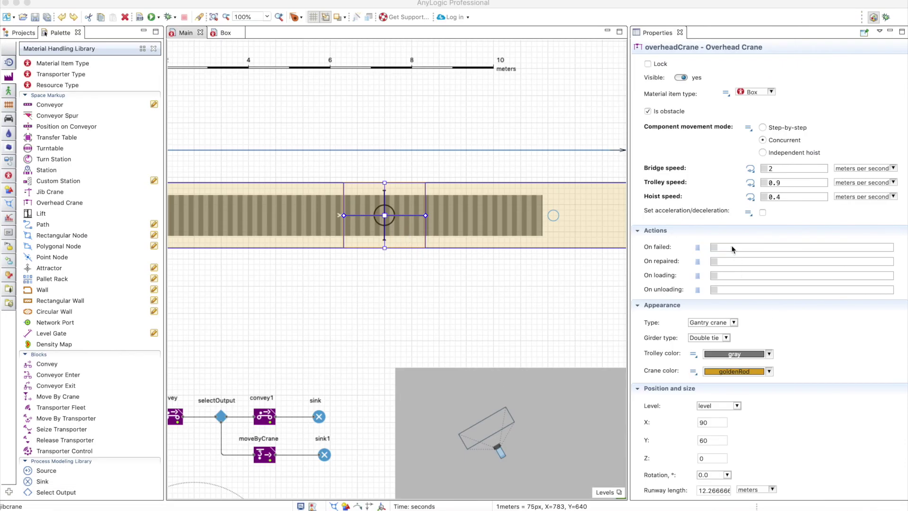
click(713, 259)
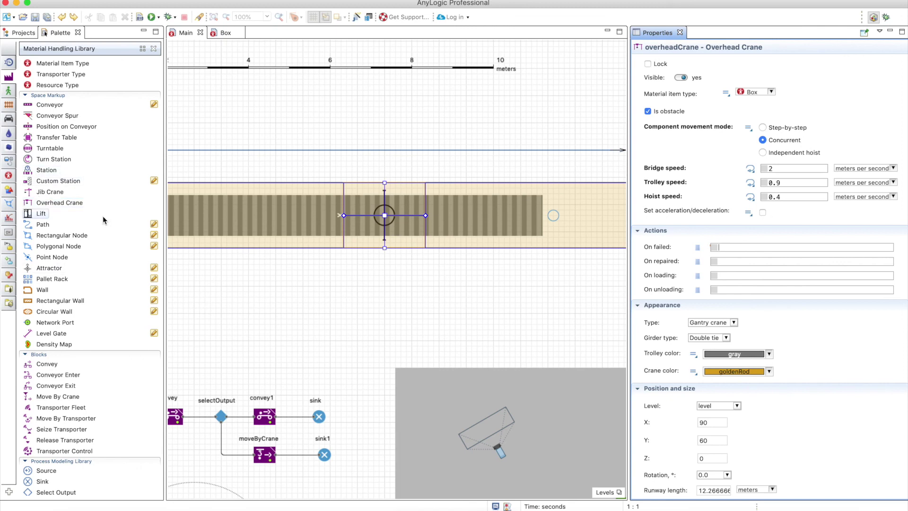
Place two Buttons above the conveyor labelled 'fail' and 'repair'
click(9, 232)
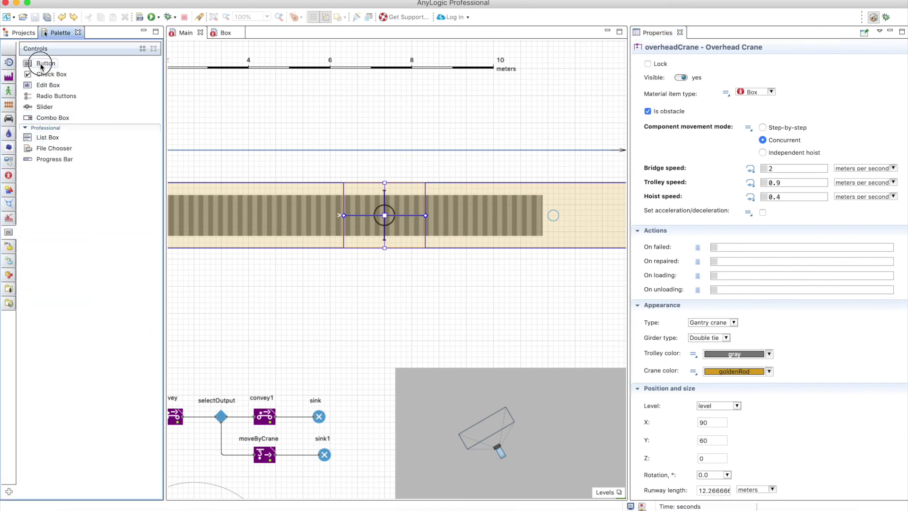
drag(46, 63, 328, 153)
drag(46, 63, 423, 162)
click(352, 163)
click(745, 100)
text(fail)
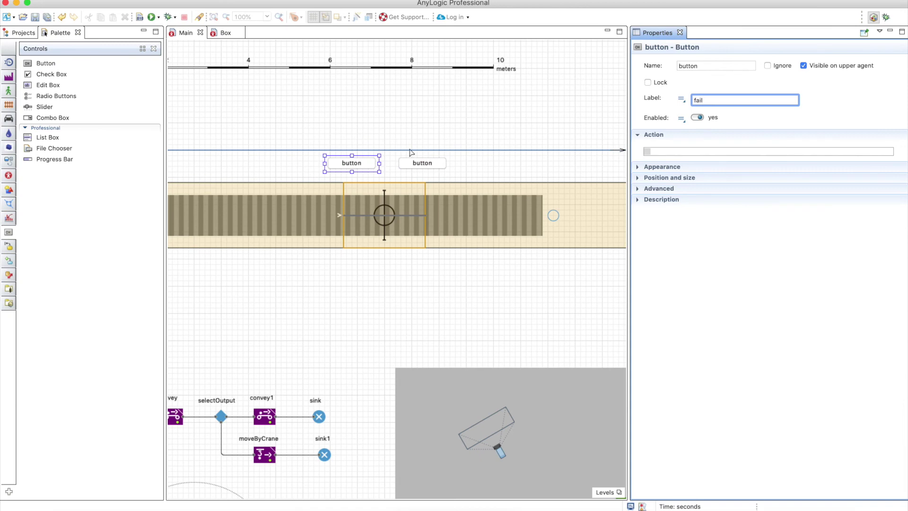
click(422, 163)
text(repair)
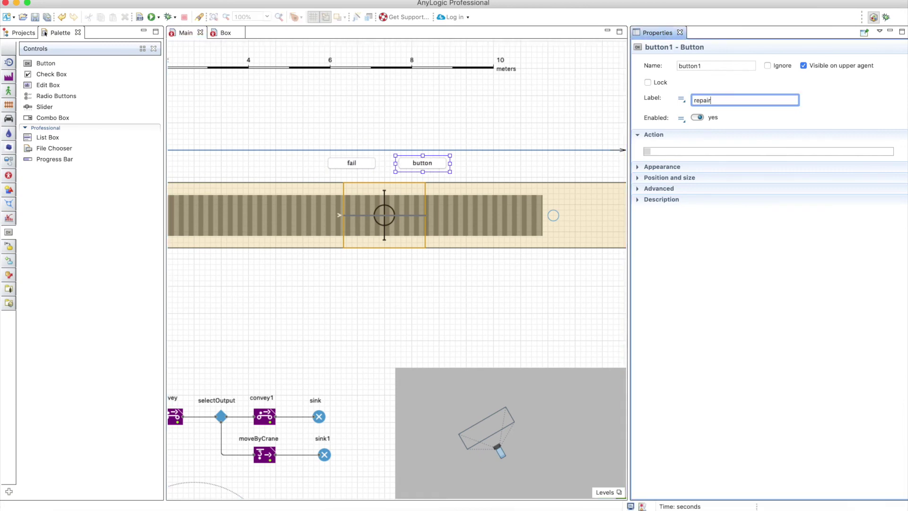
Give the fail button the action overheadCrane.fail()
click(352, 163)
click(678, 152)
text(overheadCrane)
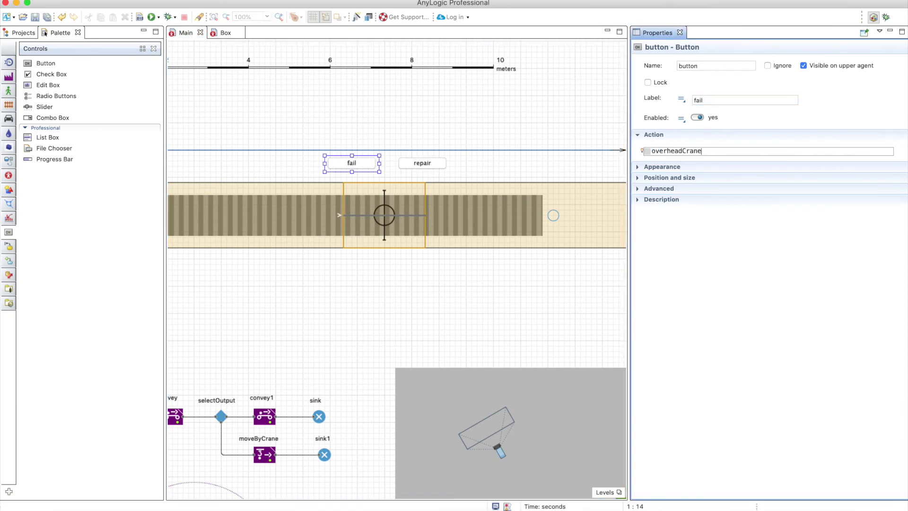
text(.fail)
key(Return)
Give the repair button the action overheadCrane.repair(); and launch the model
click(416, 165)
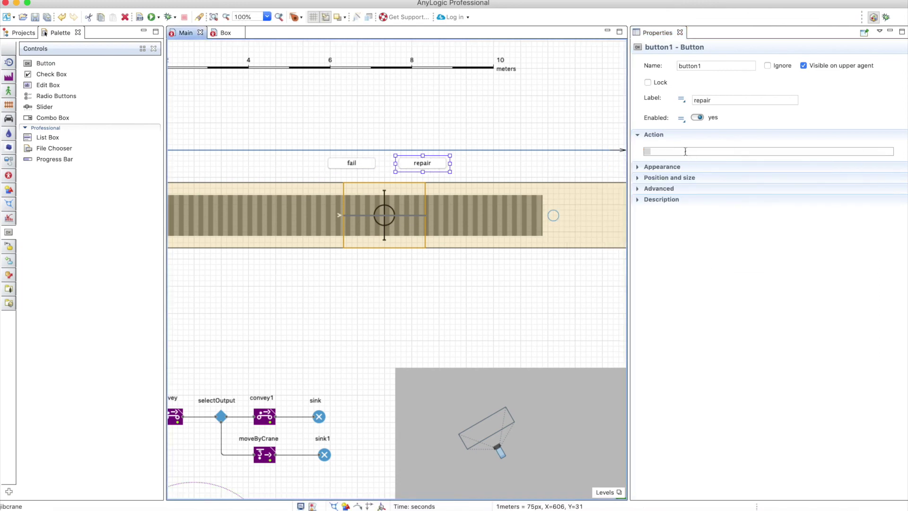
click(686, 151)
text(overheadCrane.)
text(rep)
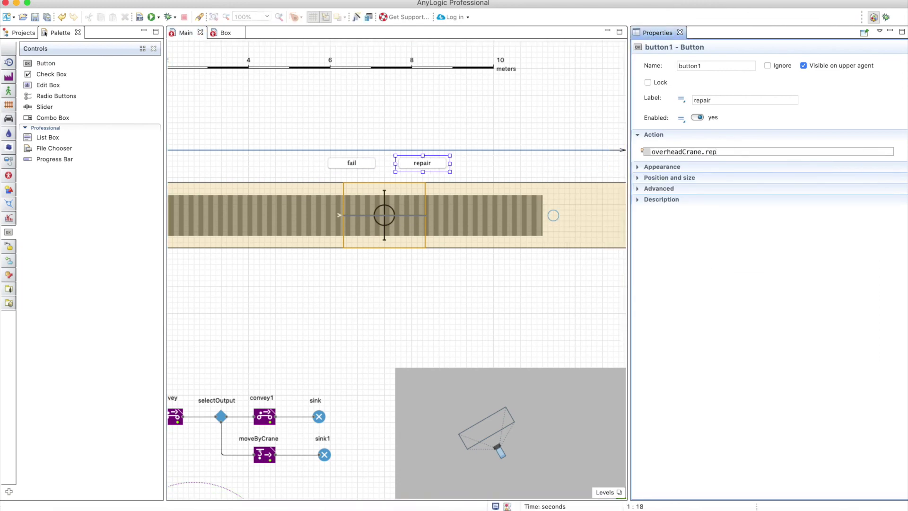
key(ctrl+space)
key(Down)
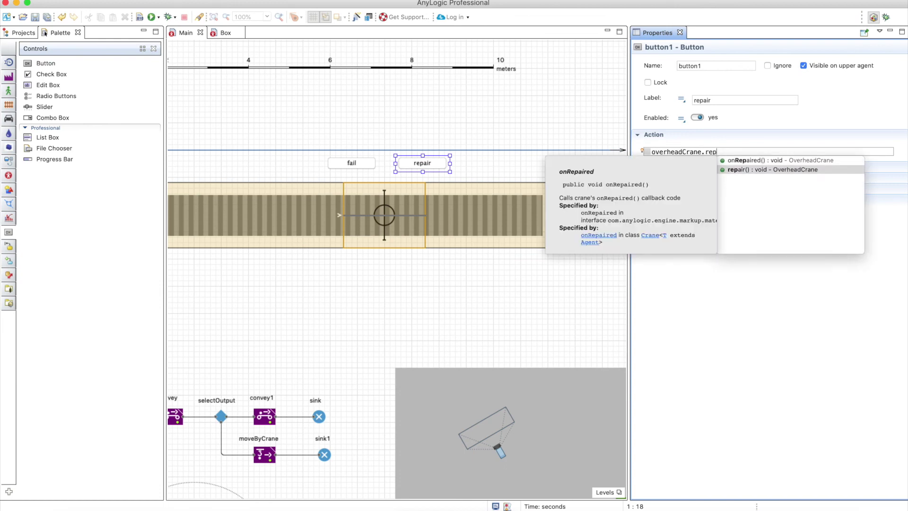
key(Return)
text(;)
click(153, 17)
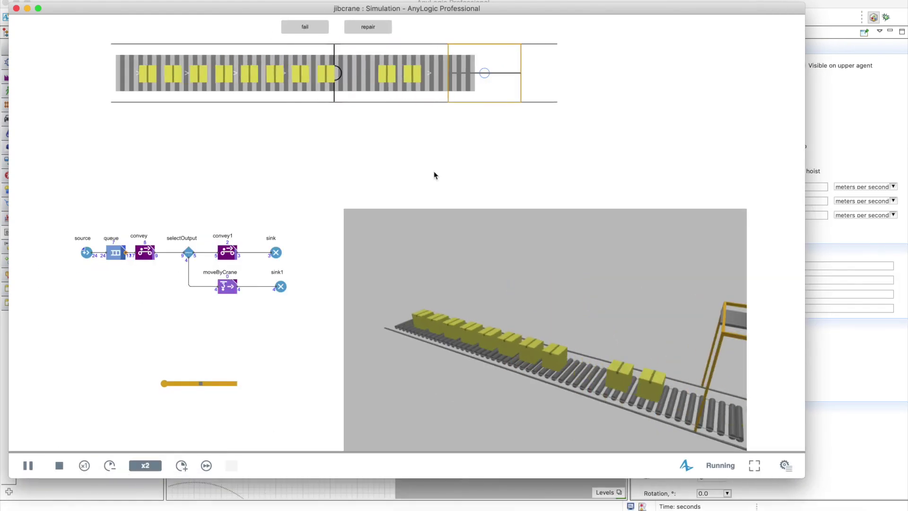
Bring the crane into the 3D view, fail it, then repair it so it resumes
drag(473, 265, 558, 256)
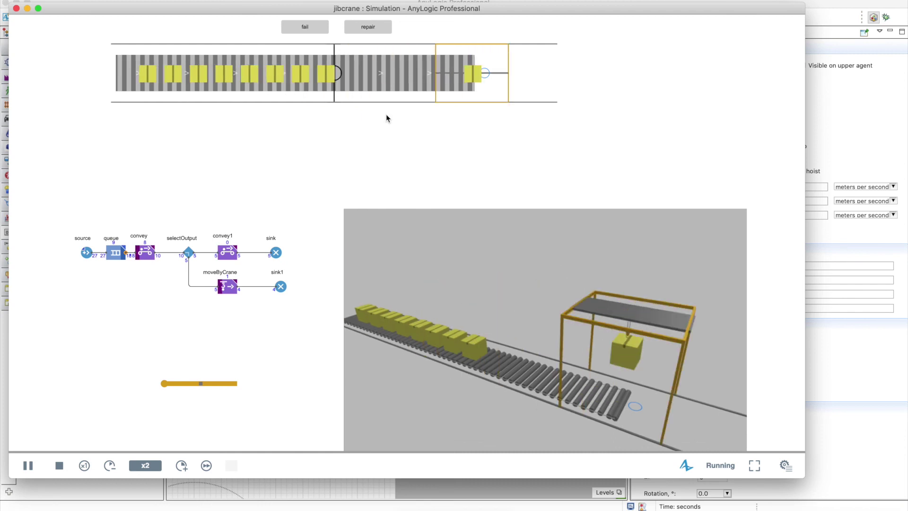
click(306, 28)
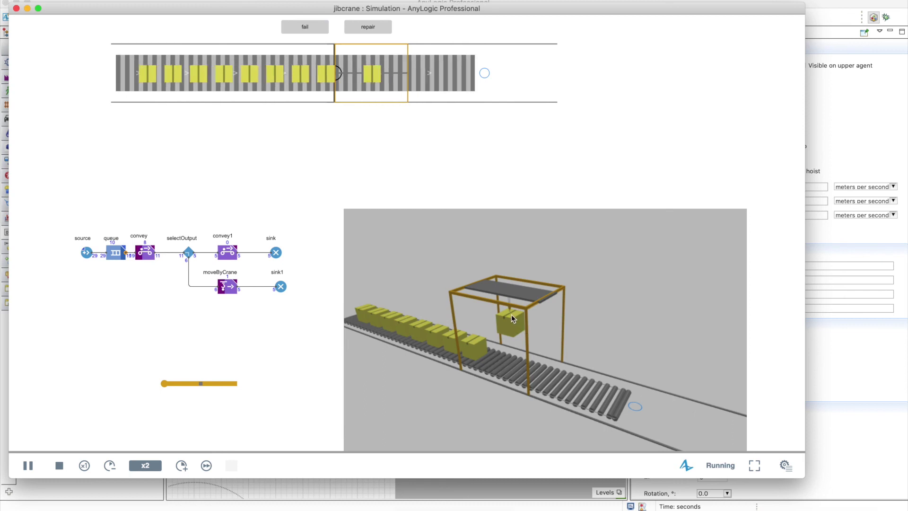
click(364, 29)
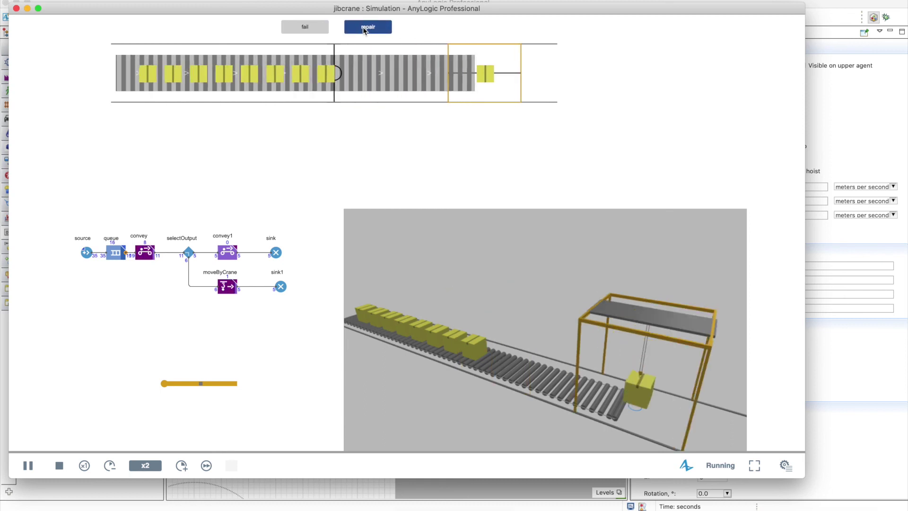